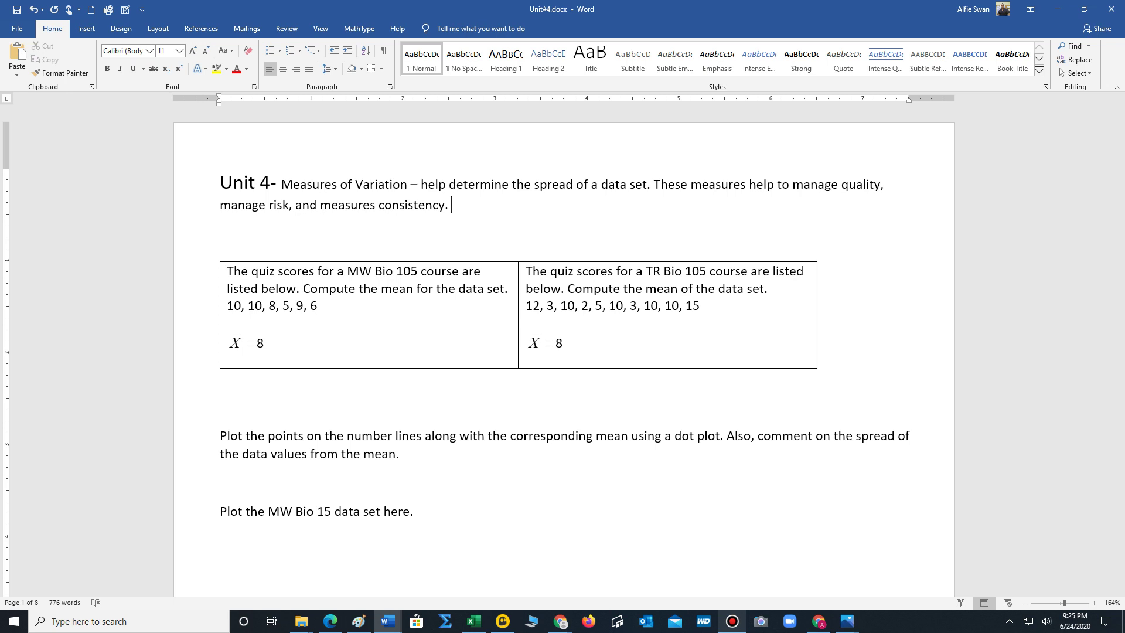
# - Scroll through the notes to find where the Range/Variance example table splits across pages
pyautogui.scroll(-3, 632, 455)
pyautogui.scroll(-5, 631, 456)
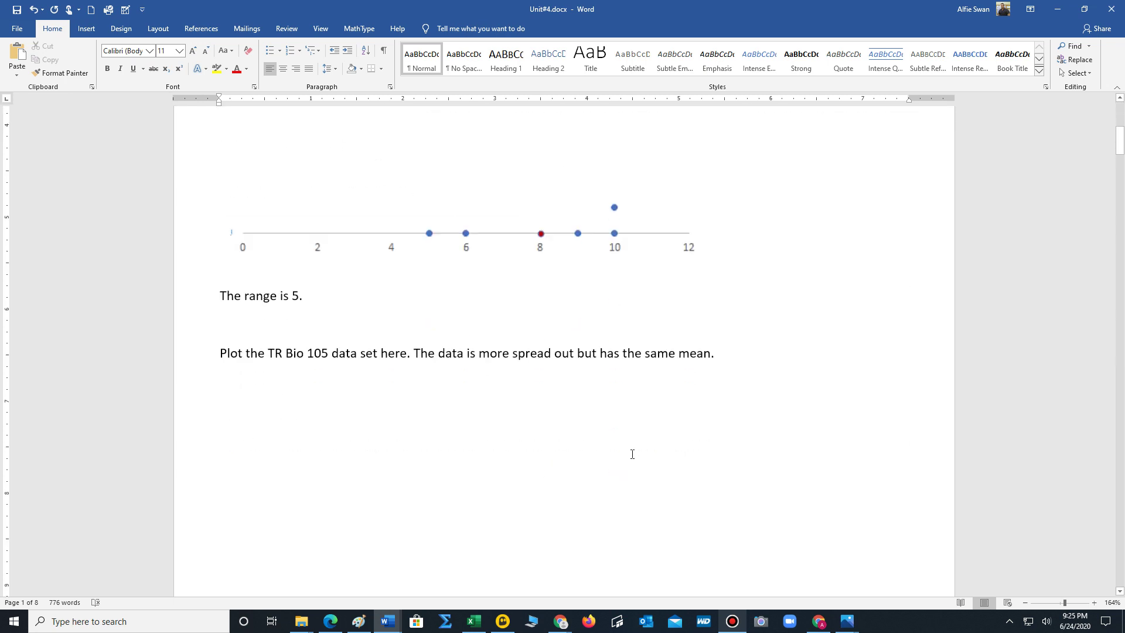
pyautogui.scroll(-4, 632, 456)
pyautogui.scroll(-13, 631, 458)
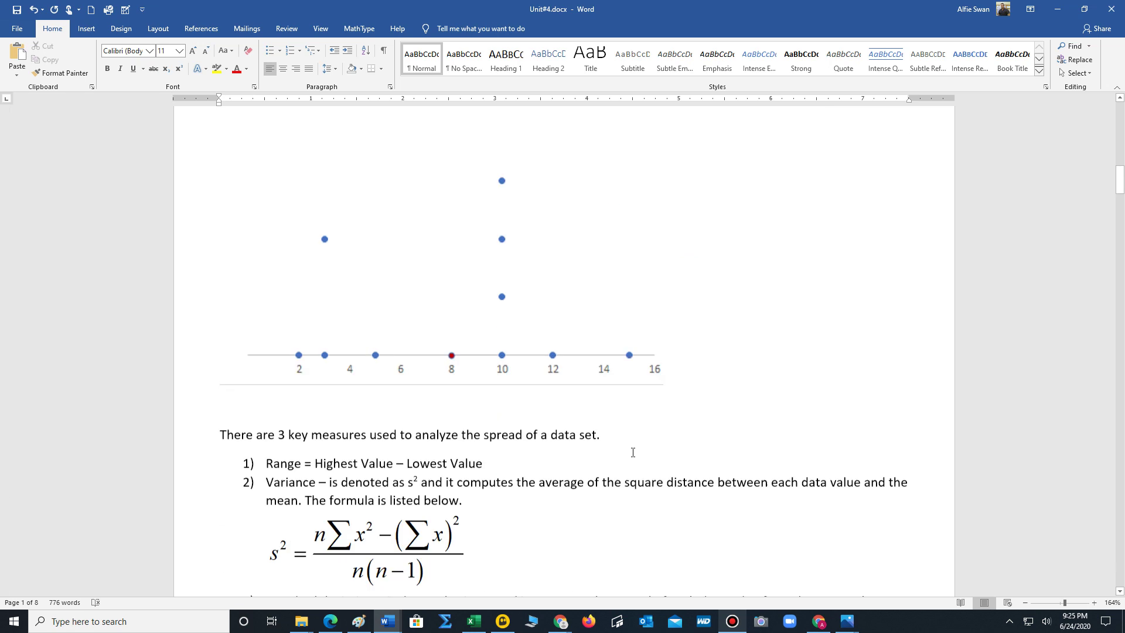
pyautogui.scroll(3, 633, 454)
pyautogui.scroll(1, 633, 454)
pyautogui.scroll(-4, 627, 453)
pyautogui.scroll(20, 620, 450)
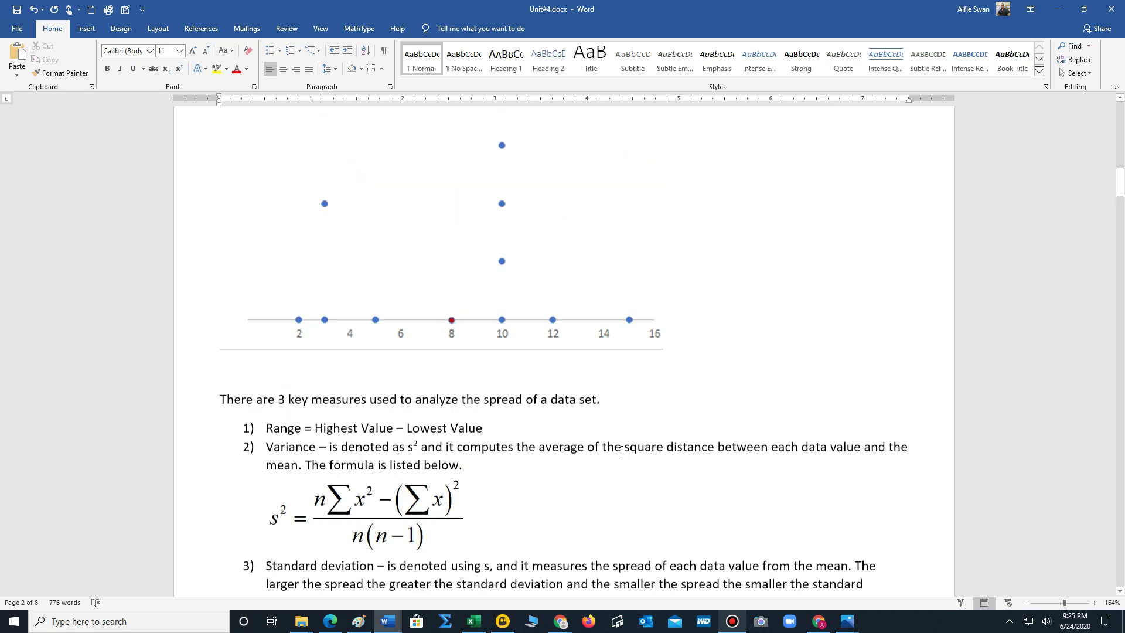
pyautogui.scroll(3, 621, 451)
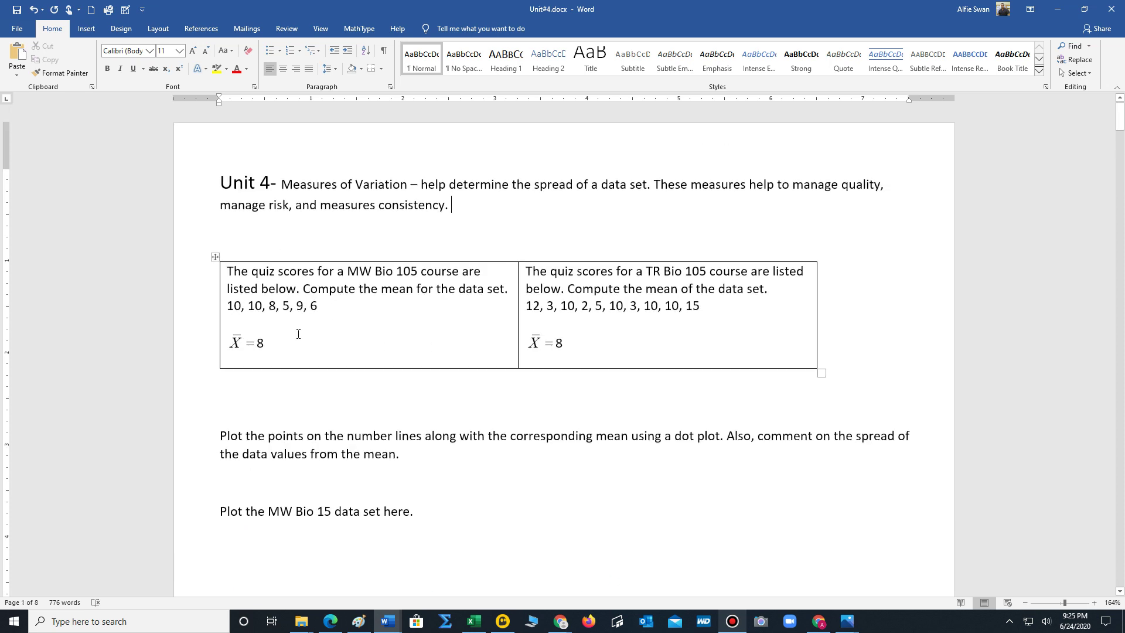
pyautogui.scroll(-15, 483, 467)
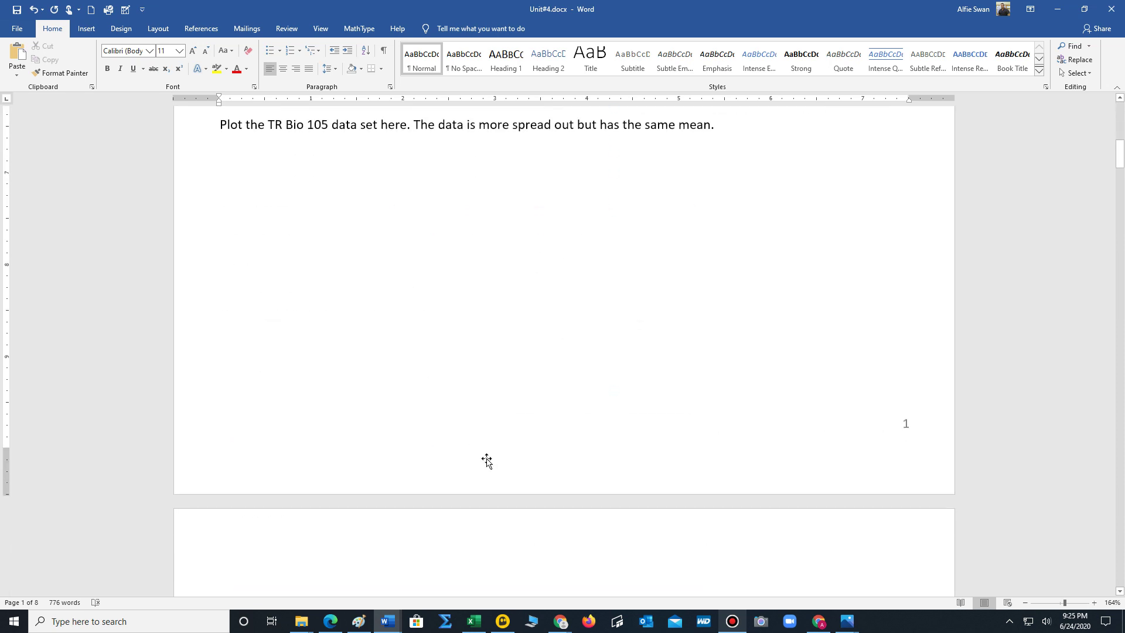
pyautogui.scroll(-6, 488, 459)
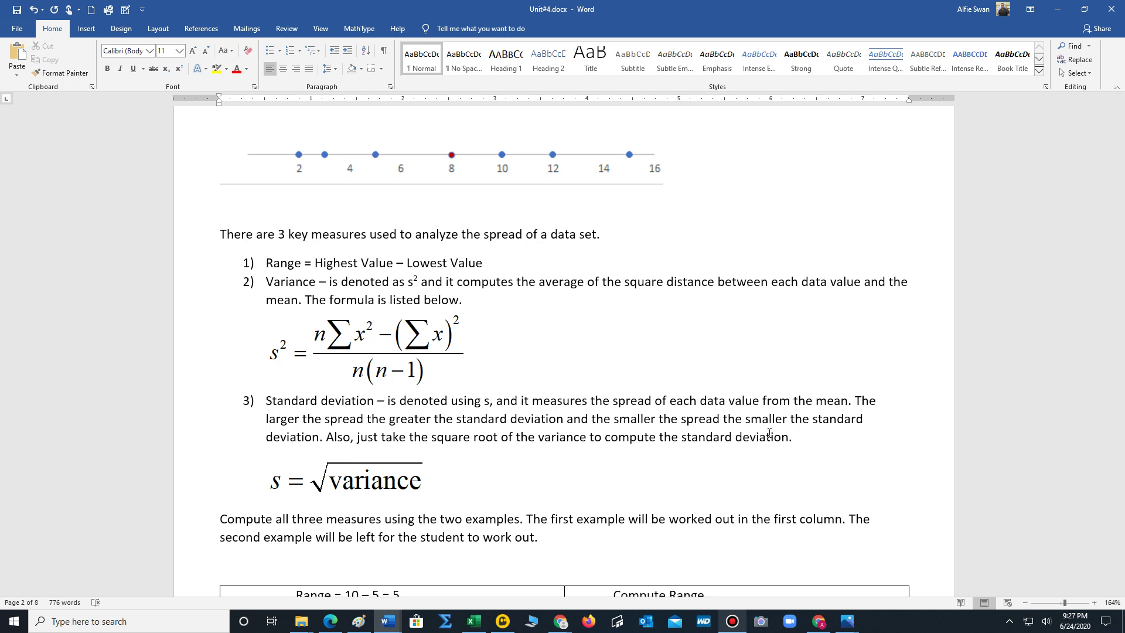
pyautogui.scroll(15, 769, 433)
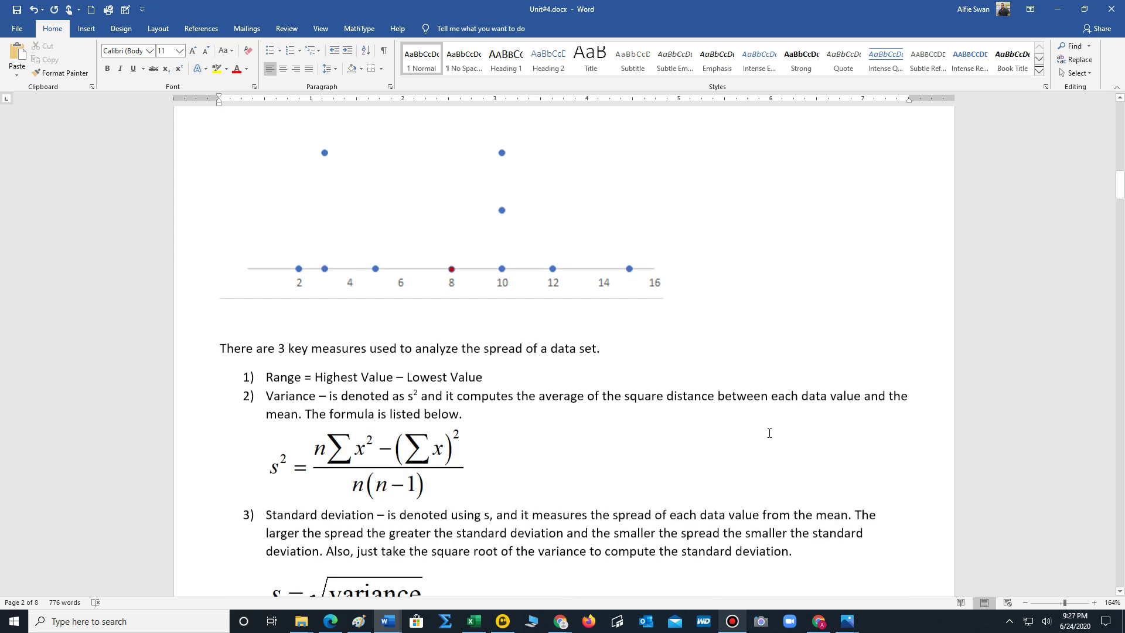
pyautogui.scroll(5, 770, 433)
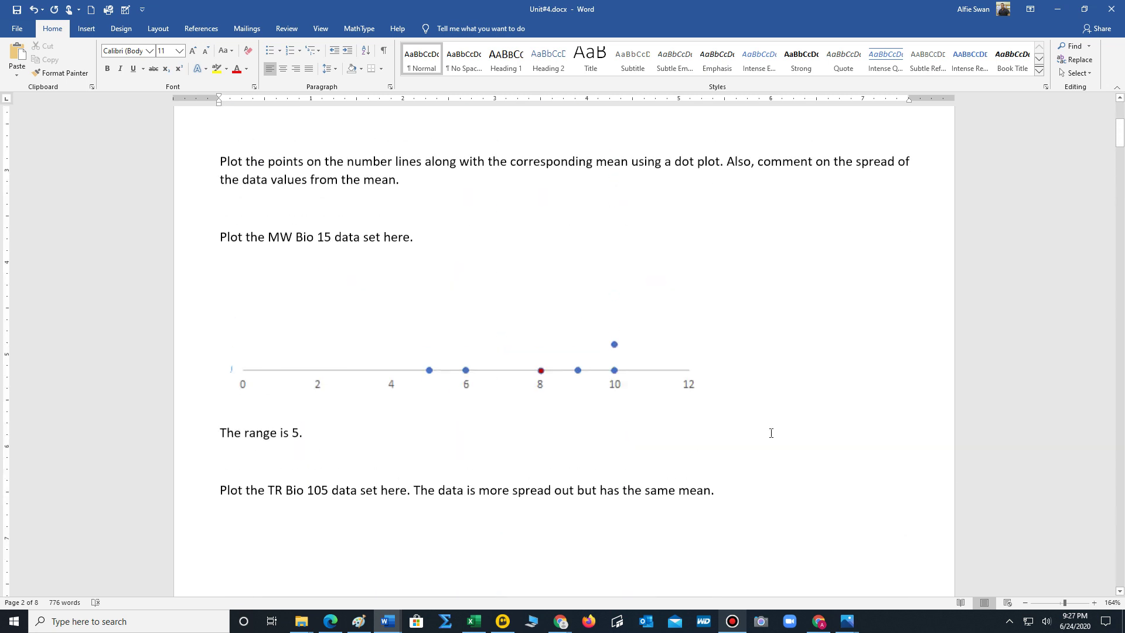
pyautogui.scroll(-5, 698, 431)
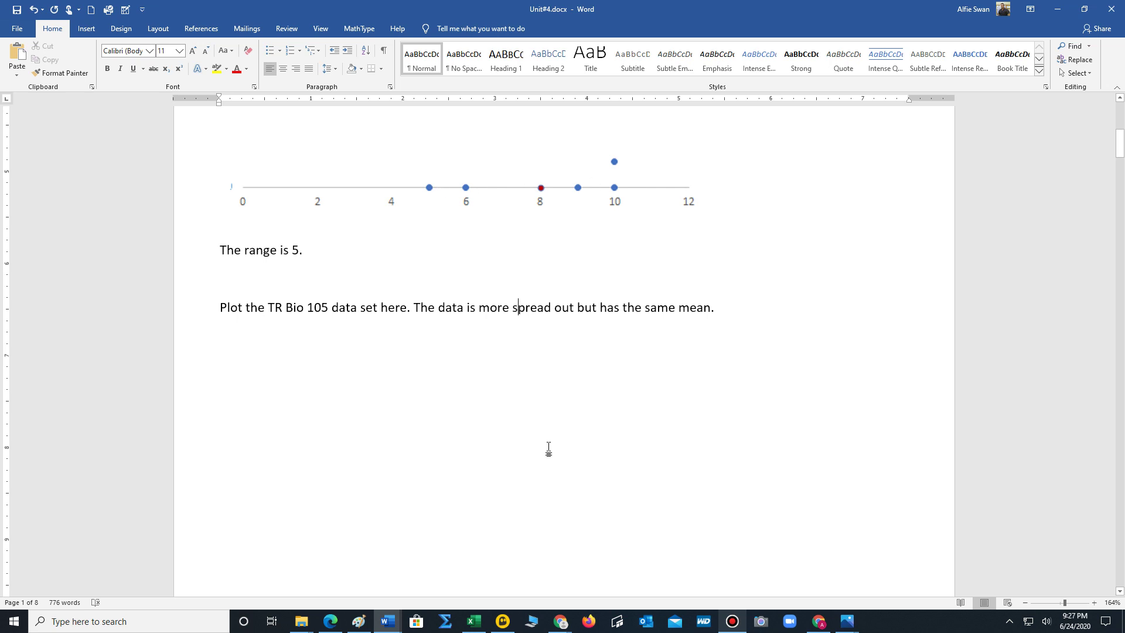
pyautogui.scroll(-8, 547, 440)
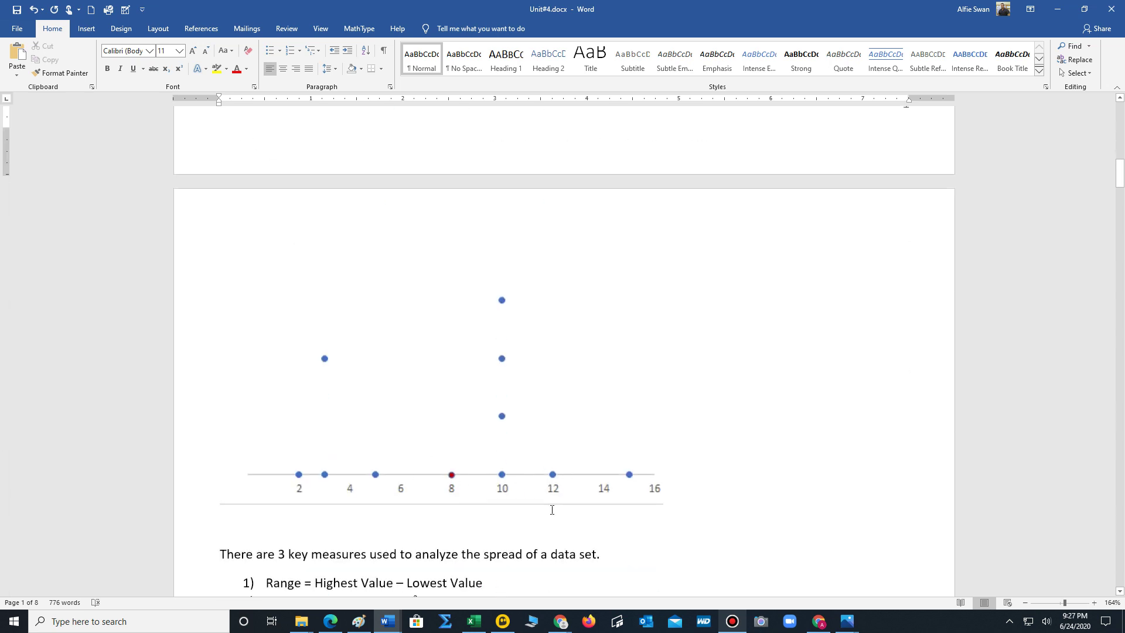
pyautogui.scroll(-10, 537, 533)
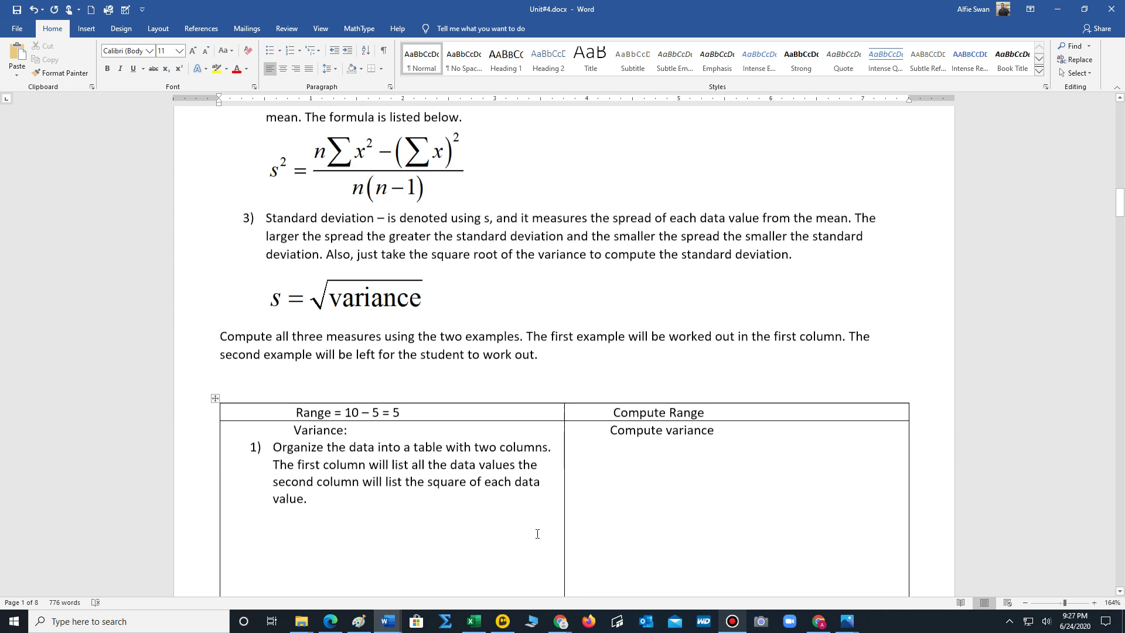
pyautogui.scroll(6, 537, 533)
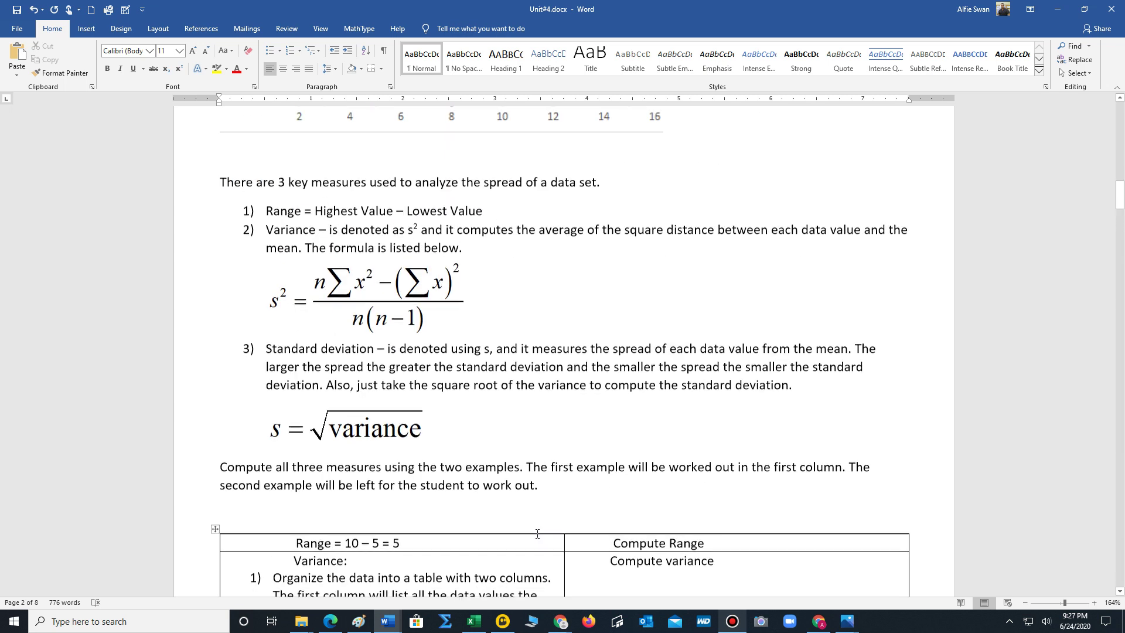
pyautogui.scroll(-3, 537, 533)
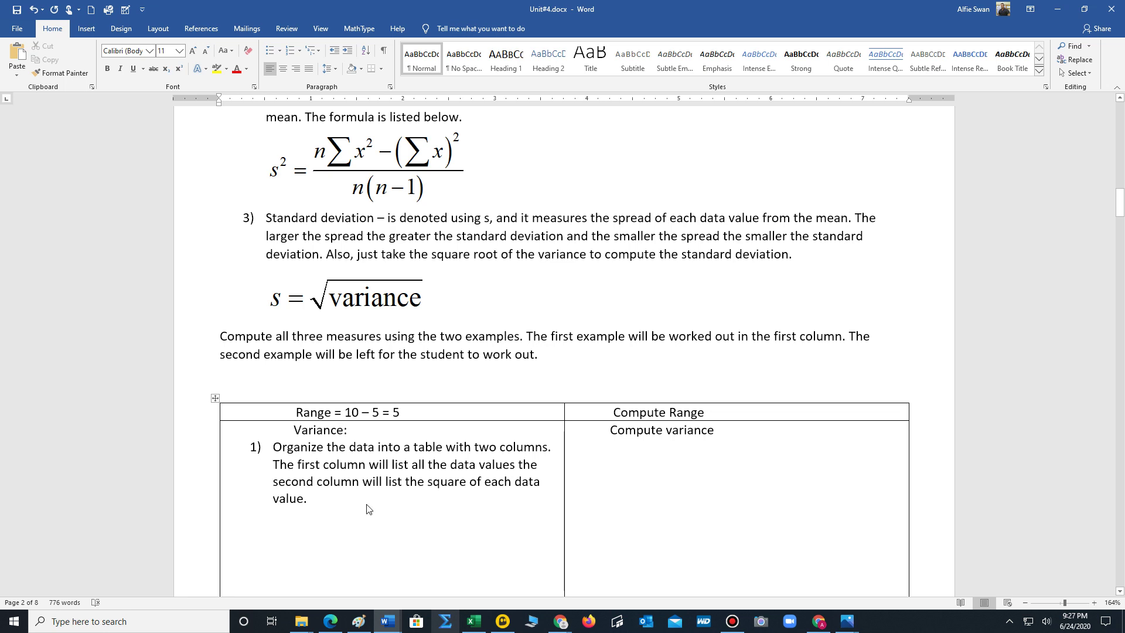
pyautogui.scroll(-3, 366, 507)
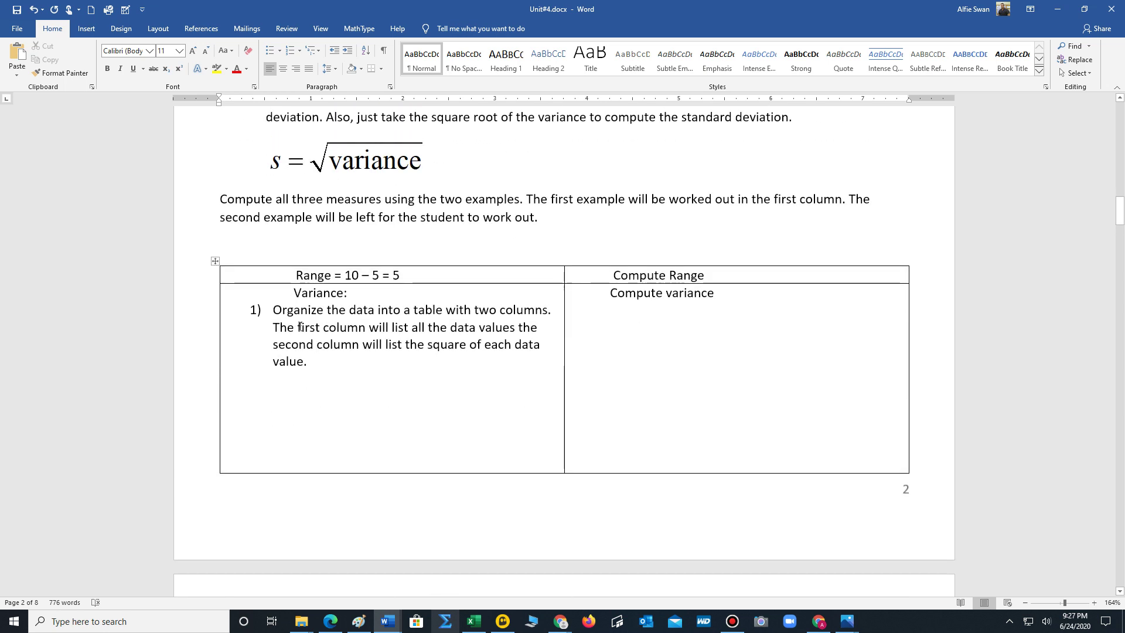
# - Add two blank lines above the variance table so it starts on page 3, then check it
pyautogui.click(364, 240)
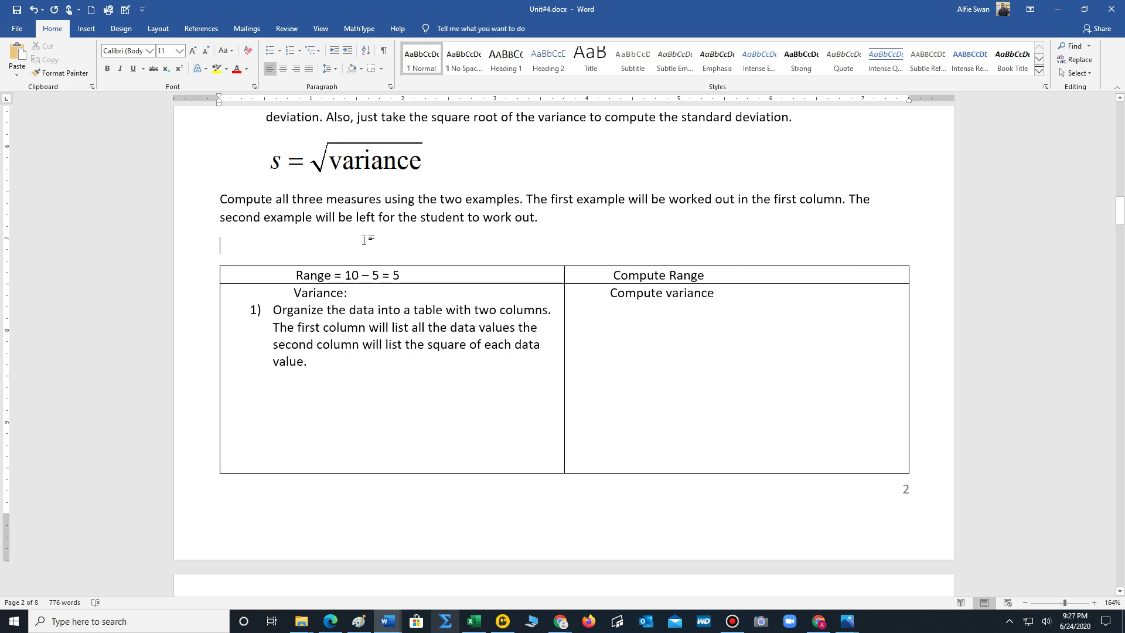
pyautogui.press('Return')
pyautogui.press('Return')
pyautogui.press('Return')
pyautogui.press('Return')
pyautogui.press('Return')
pyautogui.press('Return')
pyautogui.press('Return')
pyautogui.press('Return')
pyautogui.press('Return')
pyautogui.press('Return')
pyautogui.press('Return')
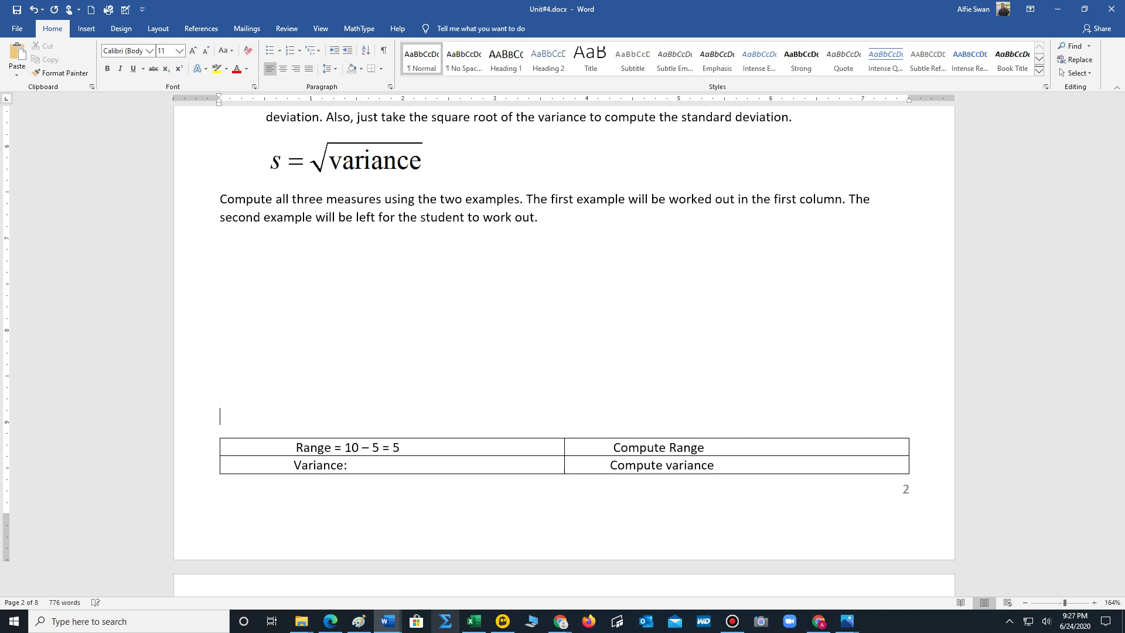
pyautogui.press('Return')
pyautogui.press('Return')
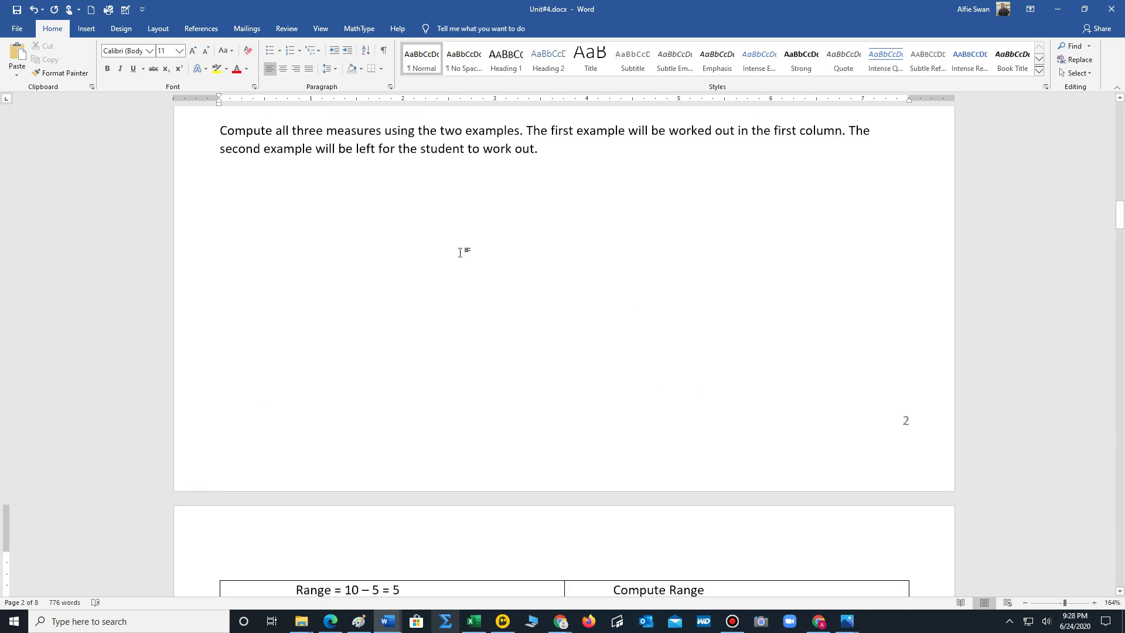
pyautogui.scroll(-8, 460, 251)
pyautogui.scroll(8, 428, 288)
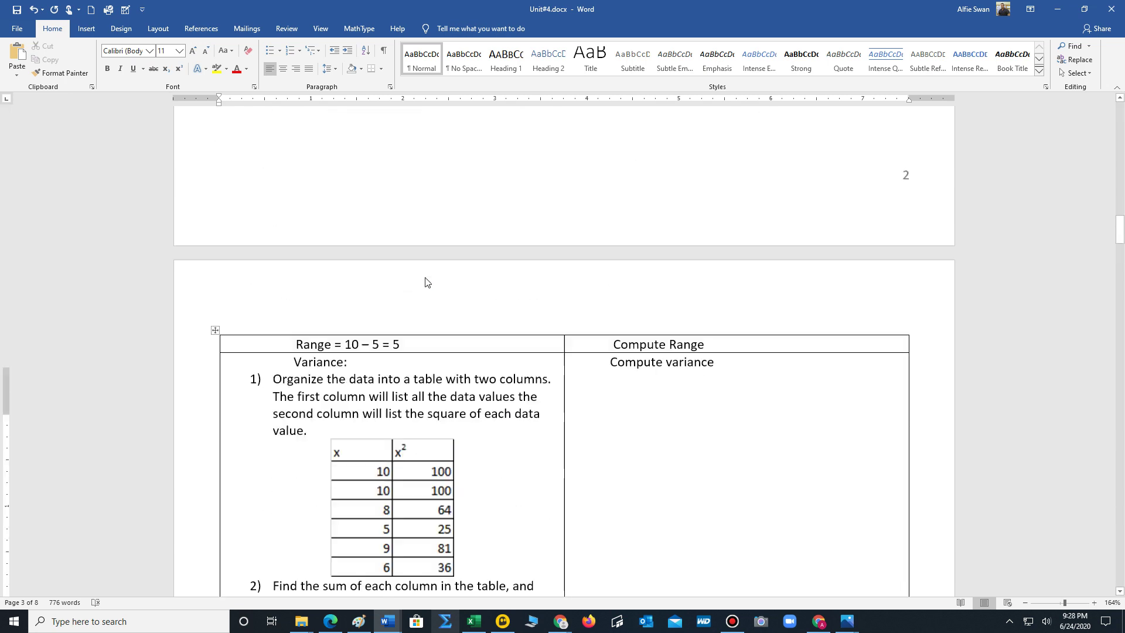
pyautogui.scroll(-8, 425, 278)
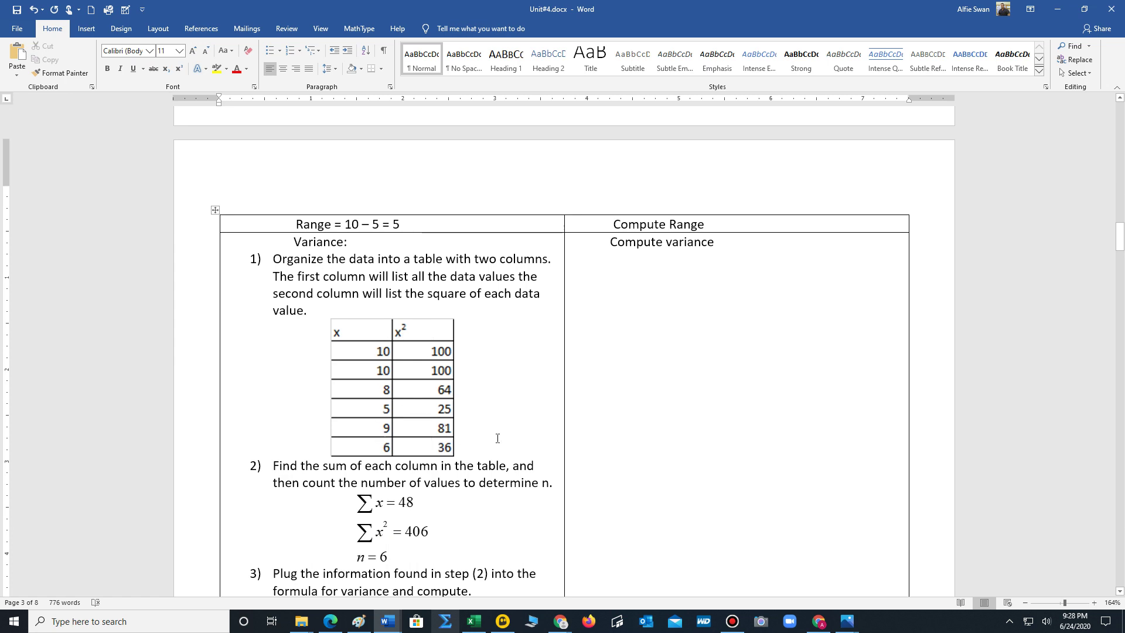
pyautogui.scroll(-3, 497, 438)
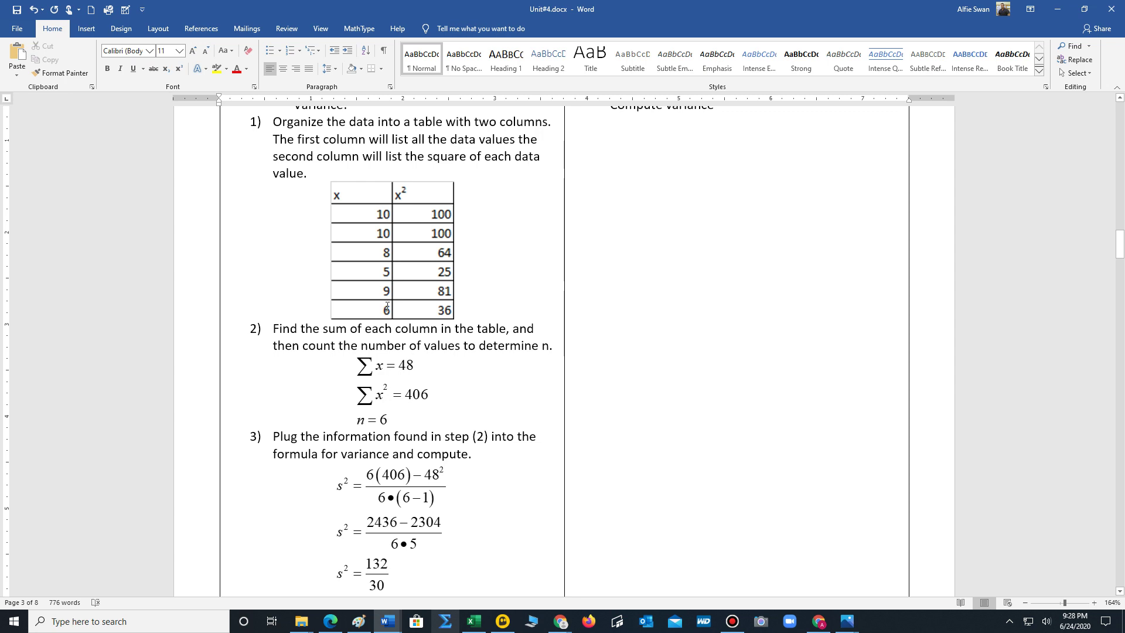
pyautogui.scroll(-3, 523, 405)
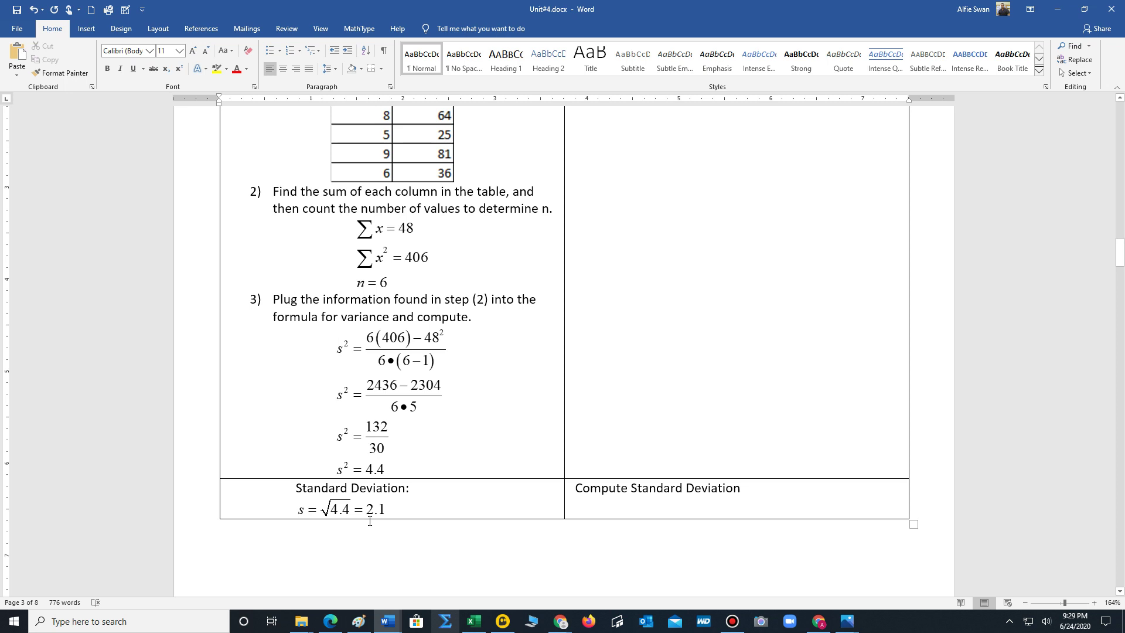
pyautogui.scroll(-3, 370, 521)
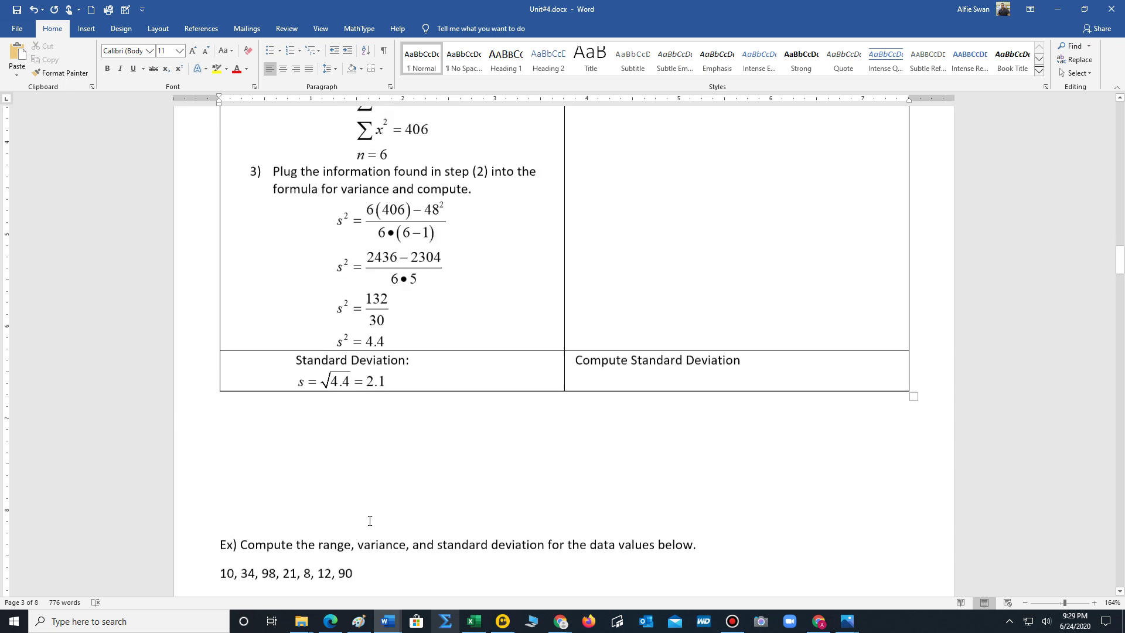
pyautogui.scroll(2, 370, 521)
pyautogui.scroll(-2, 369, 521)
pyautogui.scroll(-4, 370, 521)
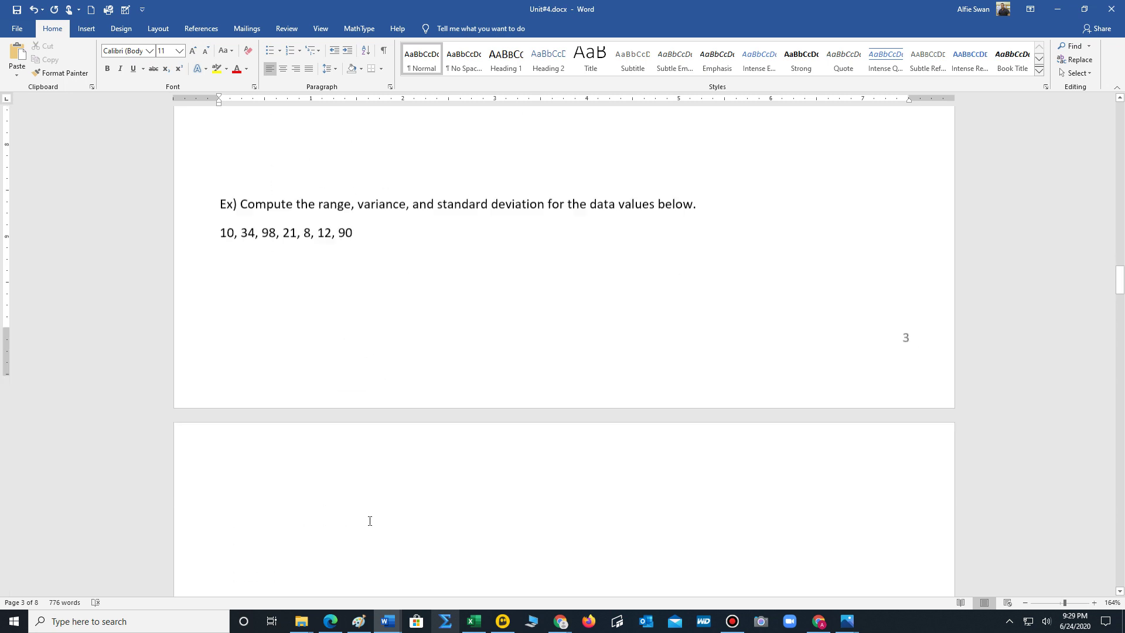
pyautogui.scroll(1, 334, 168)
pyautogui.click(331, 232)
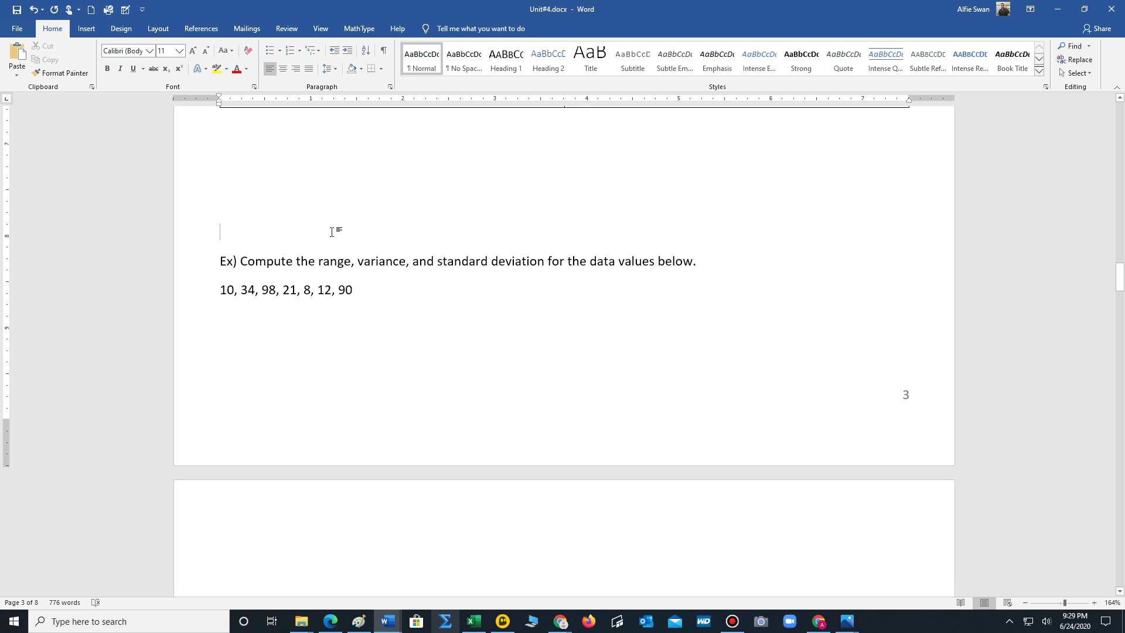
pyautogui.press('Return')
pyautogui.press('Return')
pyautogui.press('Return')
pyautogui.press('Return')
pyautogui.press('Return')
pyautogui.press('Return')
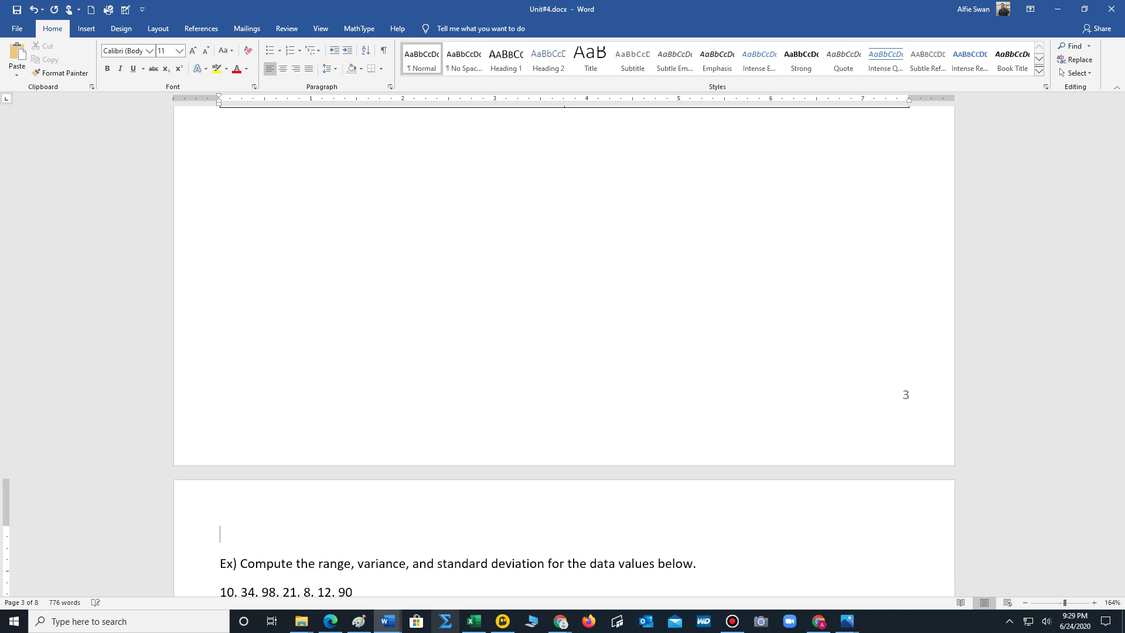
pyautogui.scroll(-10, 386, 264)
pyautogui.scroll(8, 392, 315)
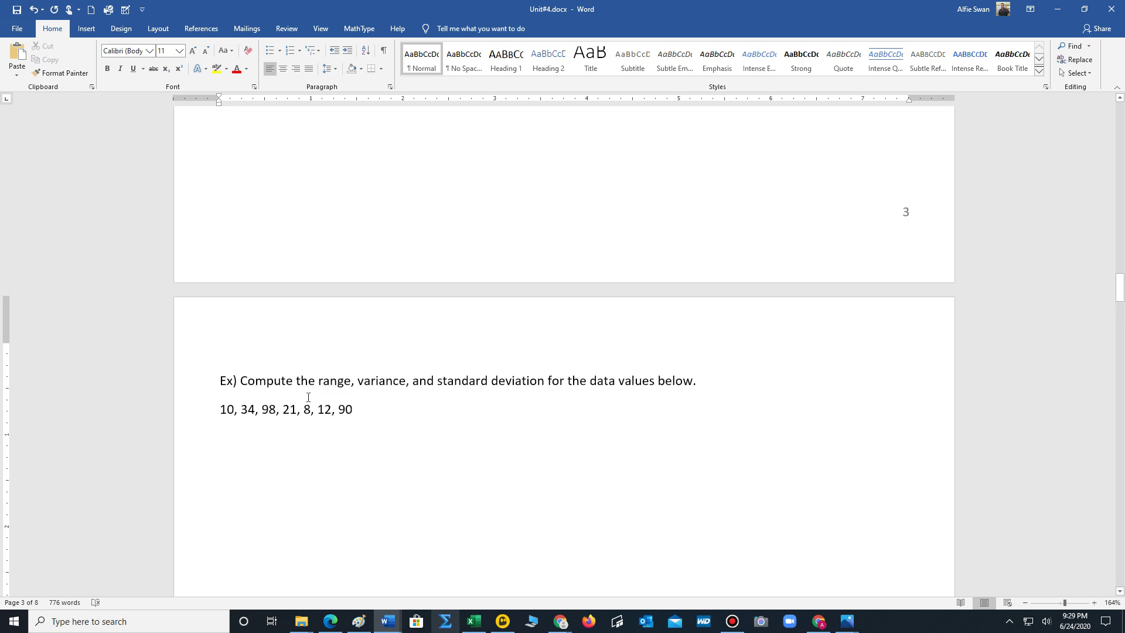
pyautogui.scroll(-5, 318, 437)
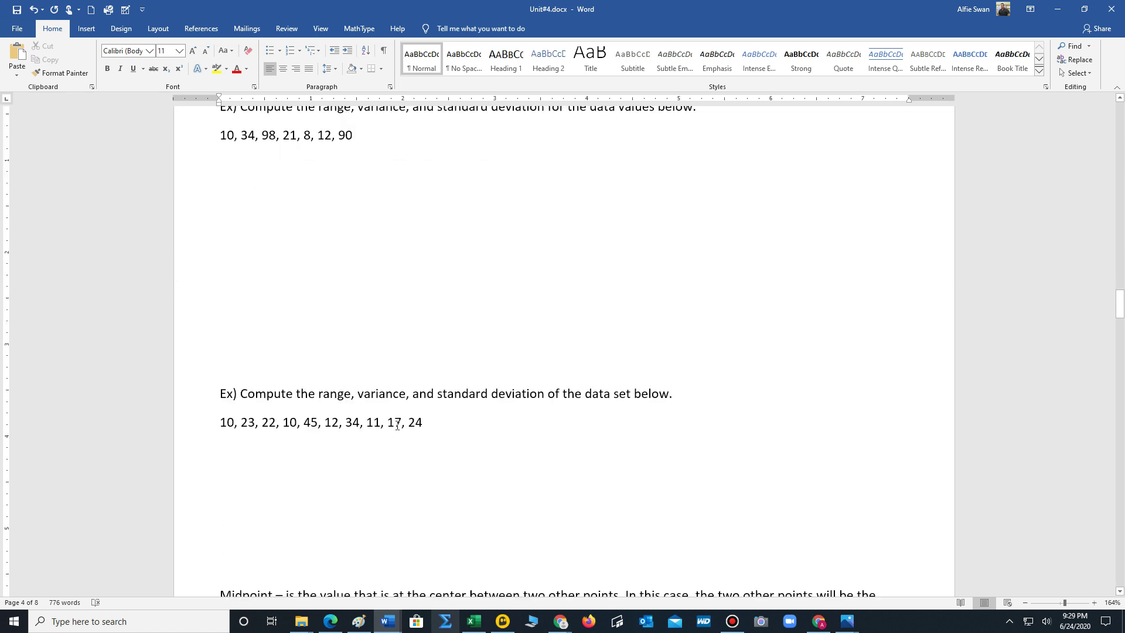
pyautogui.scroll(2, 327, 223)
pyautogui.scroll(1, 305, 254)
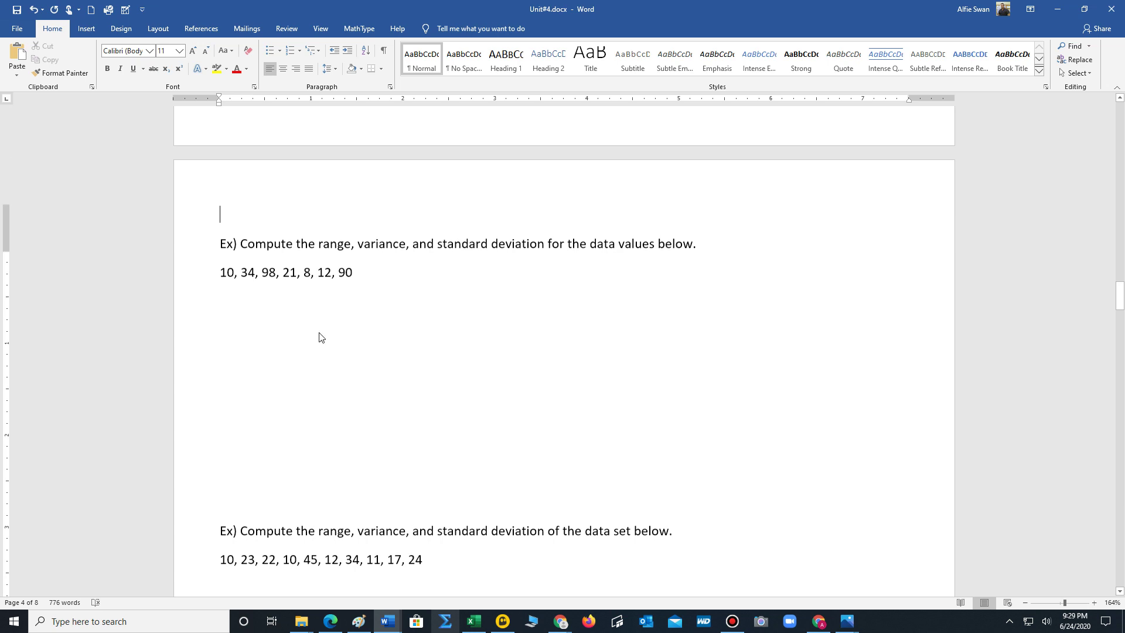
pyautogui.scroll(10, 320, 333)
pyautogui.scroll(4, 320, 333)
pyautogui.scroll(-20, 320, 333)
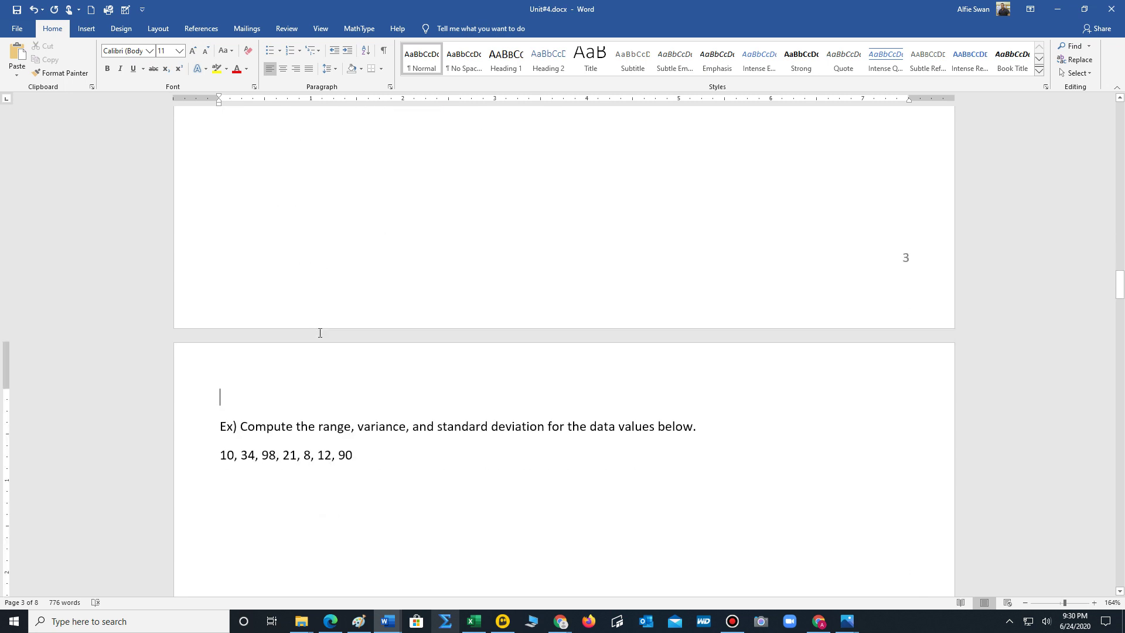
pyautogui.scroll(-5, 320, 333)
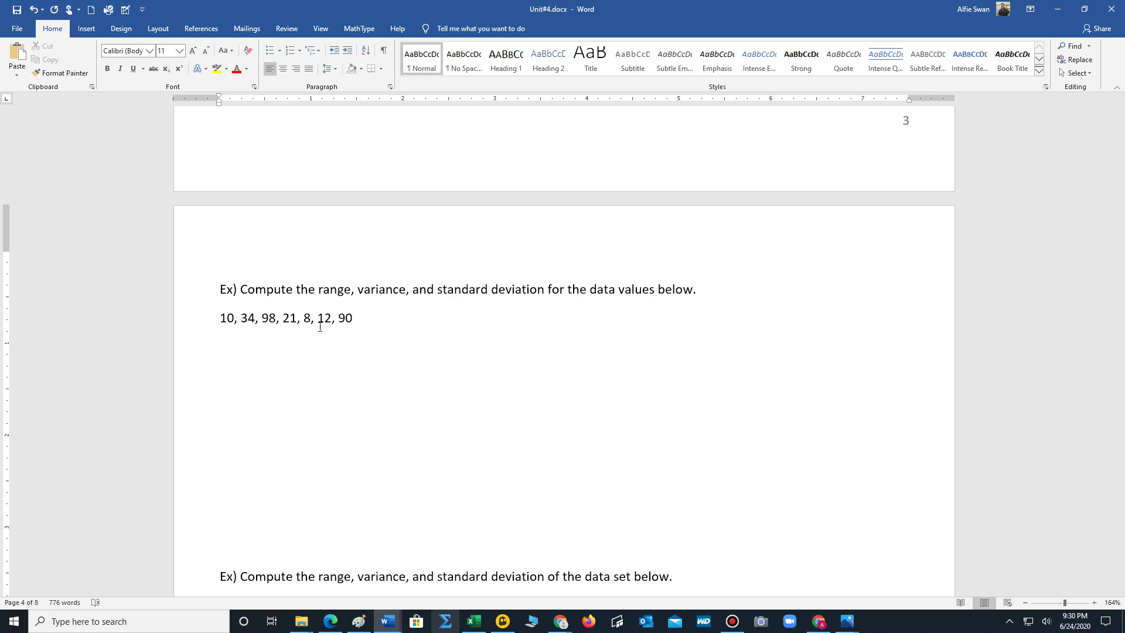
# - Scroll past the Midpoint section to the grouped-data Step 1 table and Step 2 variance formula
pyautogui.scroll(-3, 320, 327)
pyautogui.scroll(-11, 319, 327)
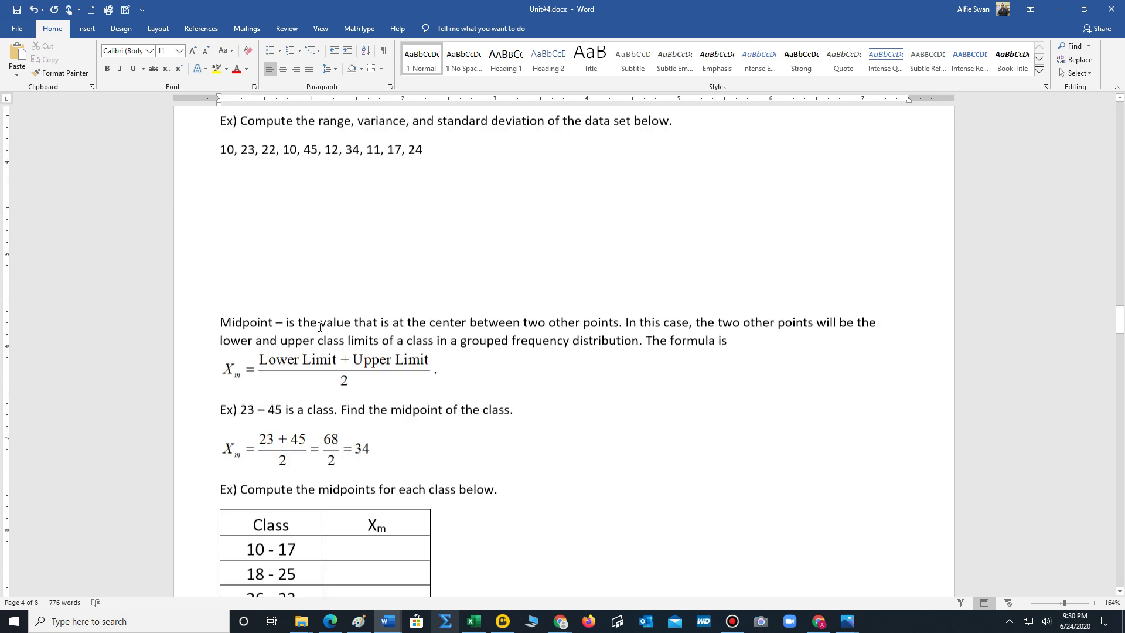
pyautogui.scroll(3, 320, 327)
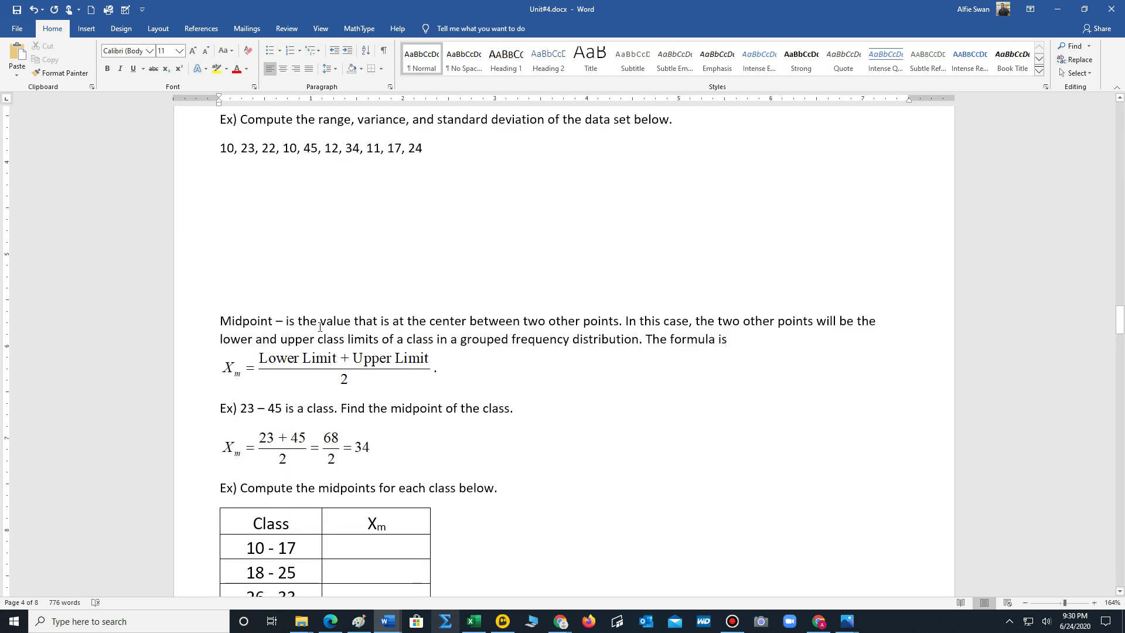
pyautogui.scroll(-9, 320, 327)
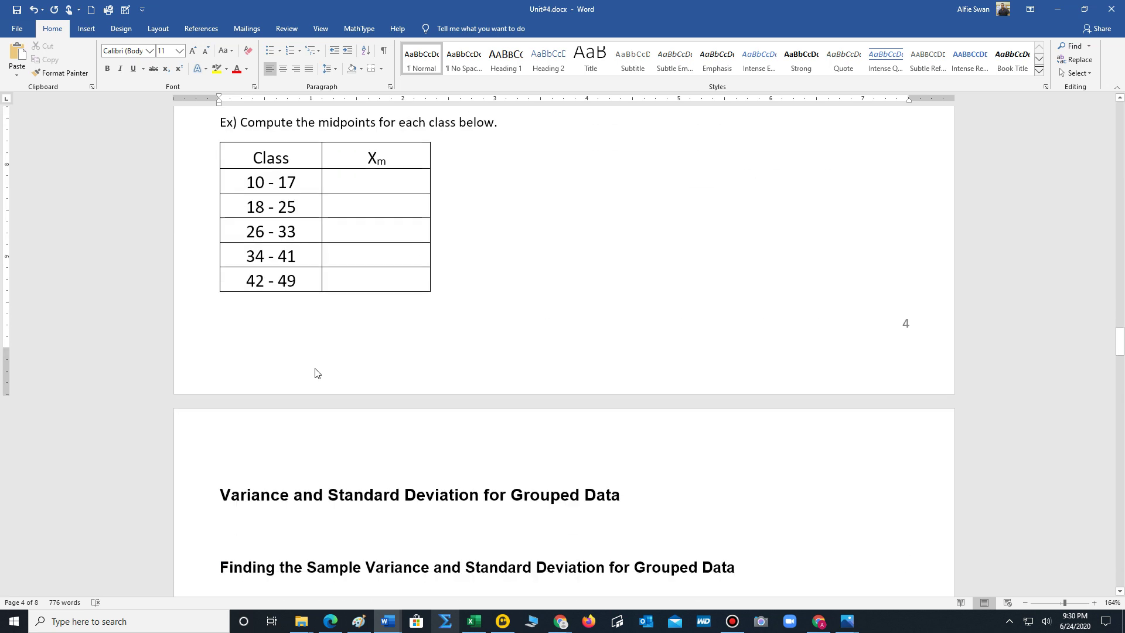
pyautogui.scroll(-6, 316, 374)
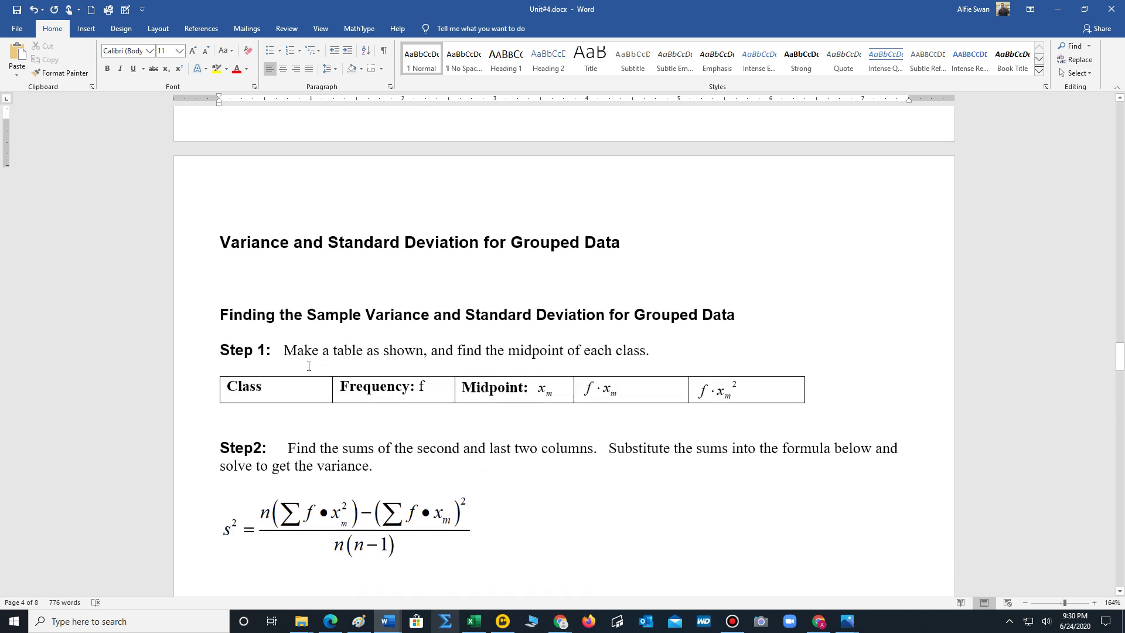
pyautogui.scroll(1, 309, 366)
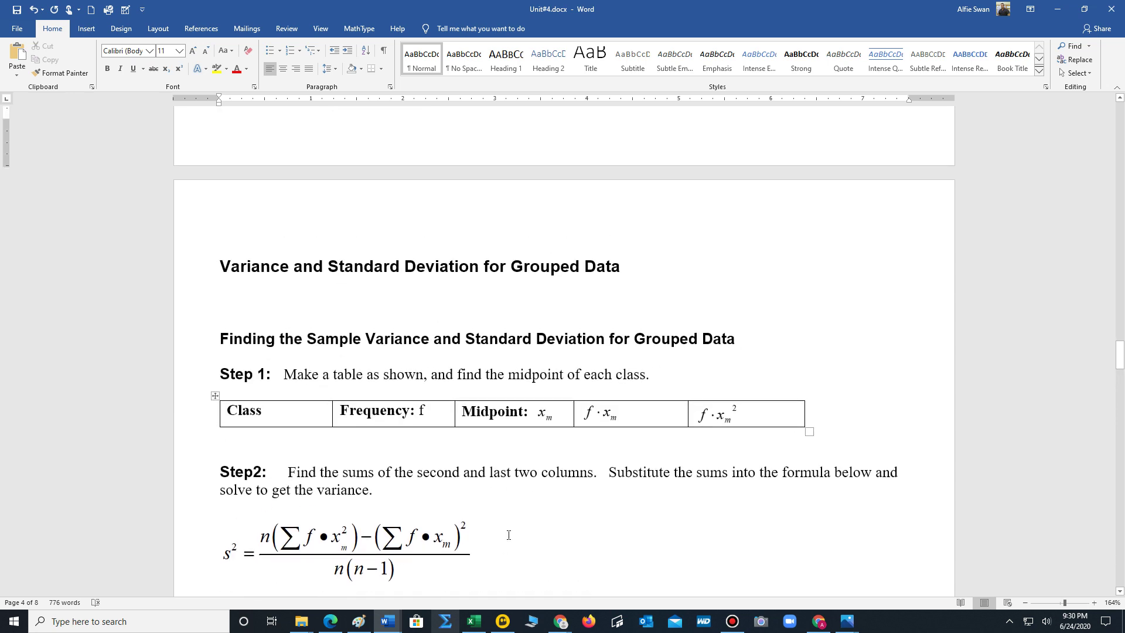
pyautogui.scroll(-4, 509, 521)
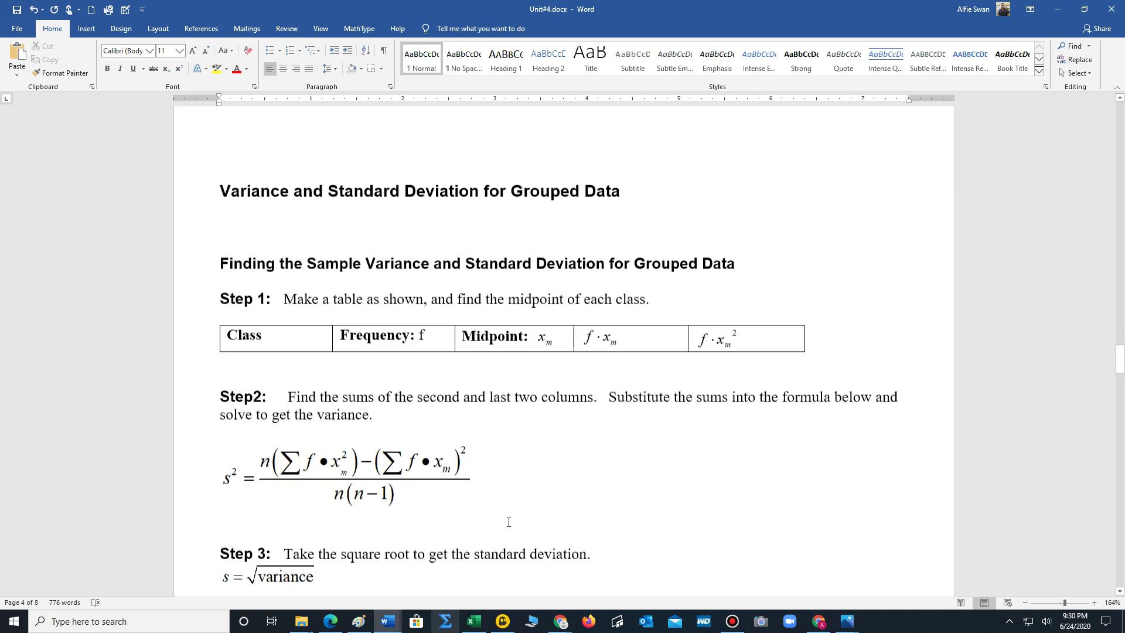
pyautogui.scroll(4, 508, 522)
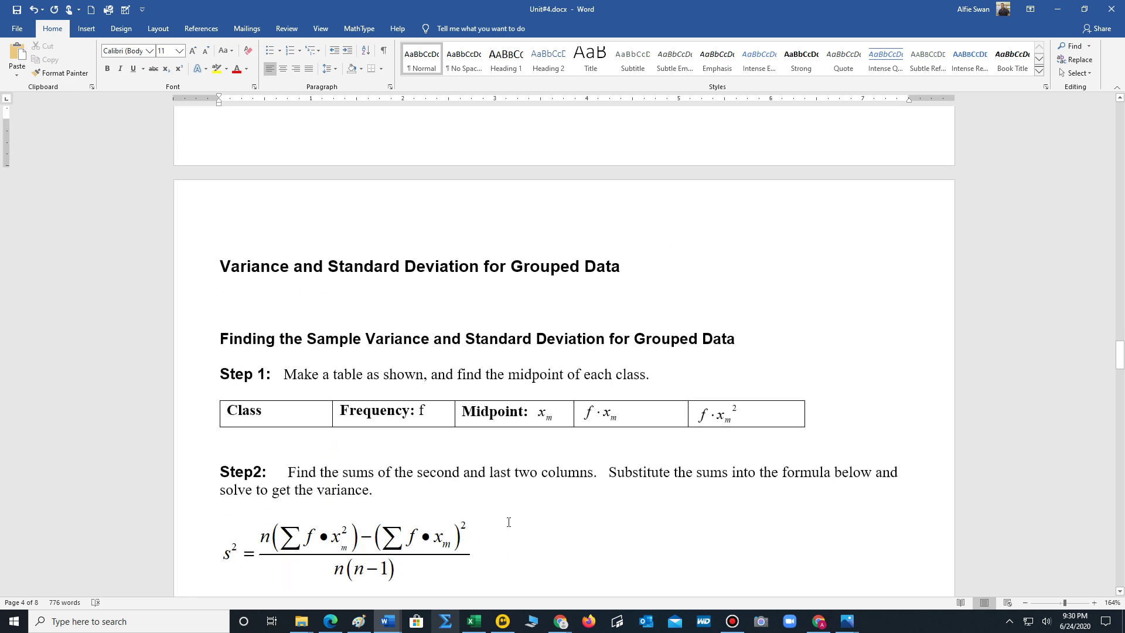
pyautogui.scroll(12, 508, 522)
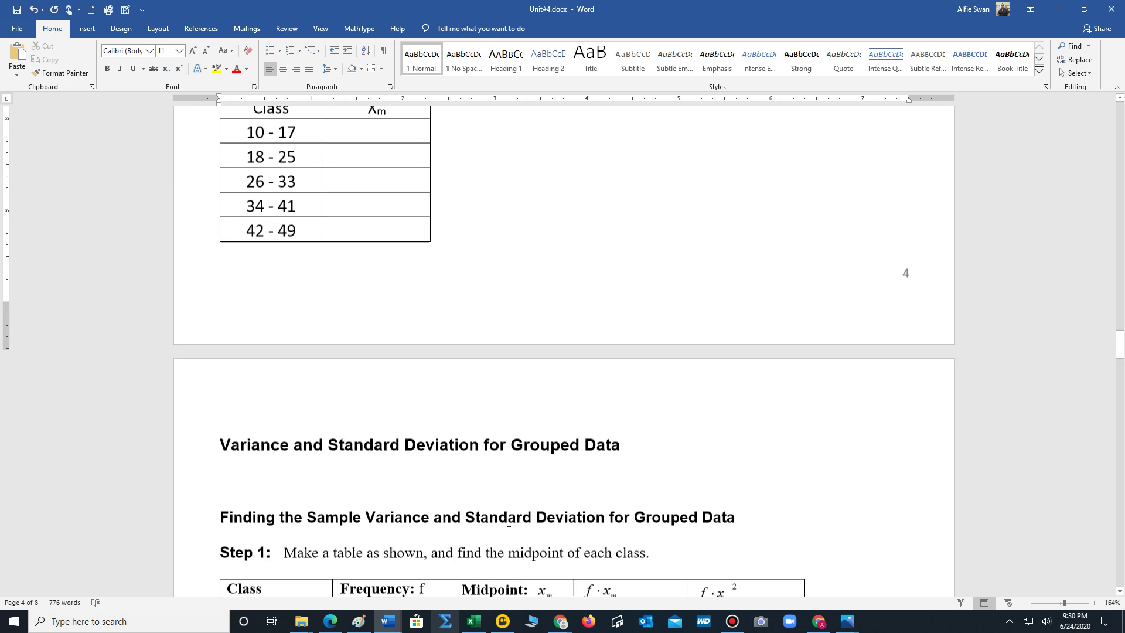
pyautogui.scroll(5, 509, 522)
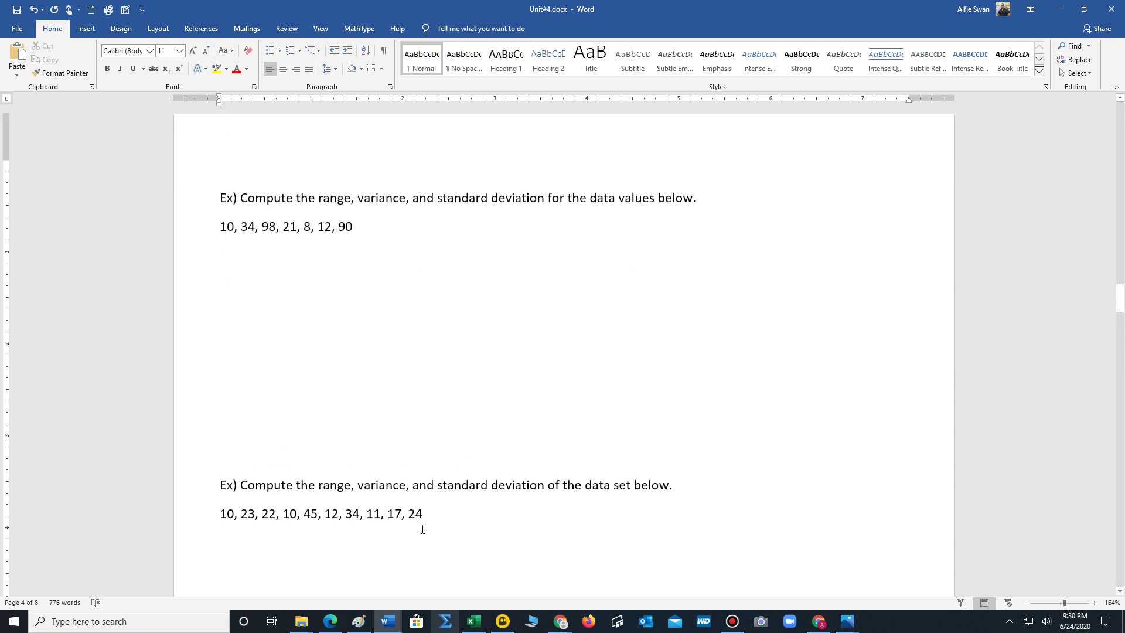
pyautogui.scroll(-15, 443, 541)
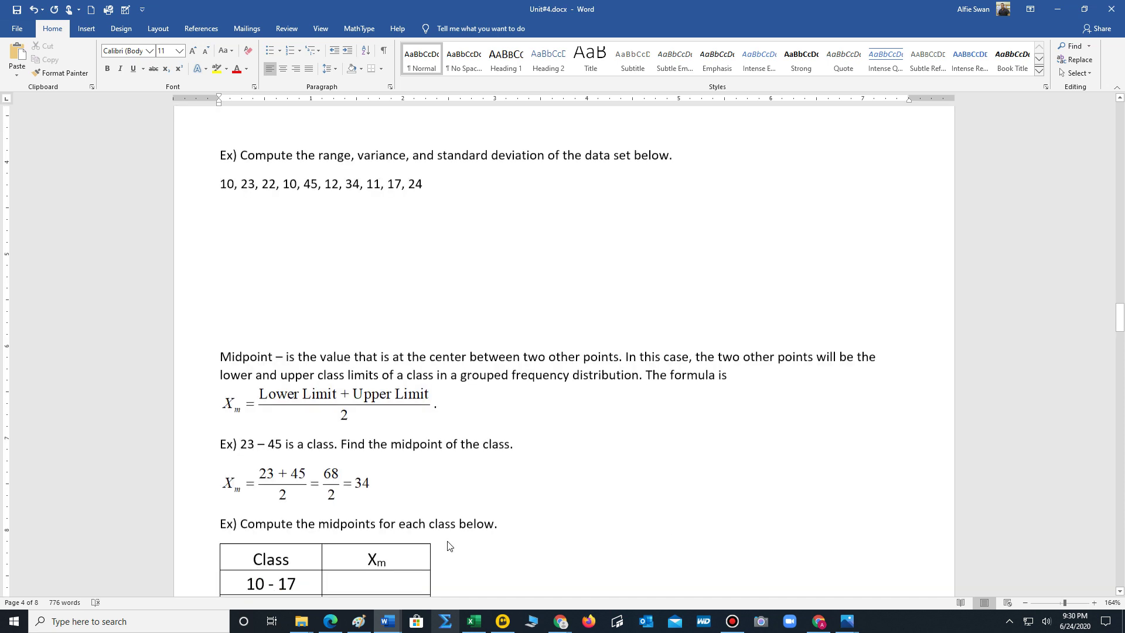
pyautogui.scroll(-11, 451, 542)
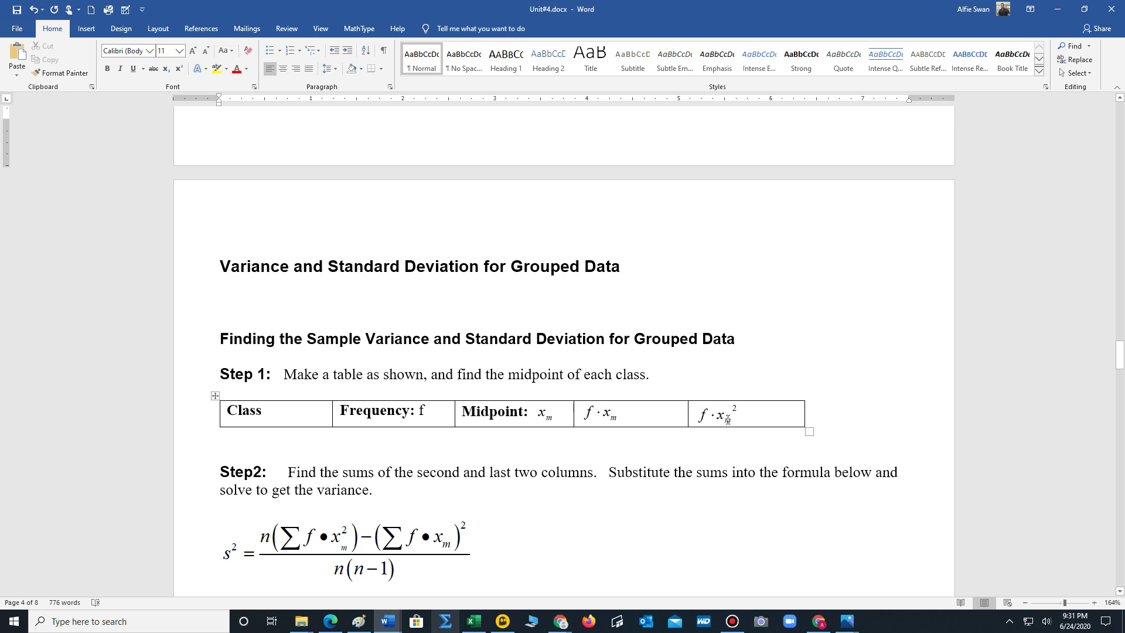
# - Scroll down to Step 3 (s = √variance) and the grouped exercise table with midpoints 8–38
pyautogui.scroll(-2, 664, 497)
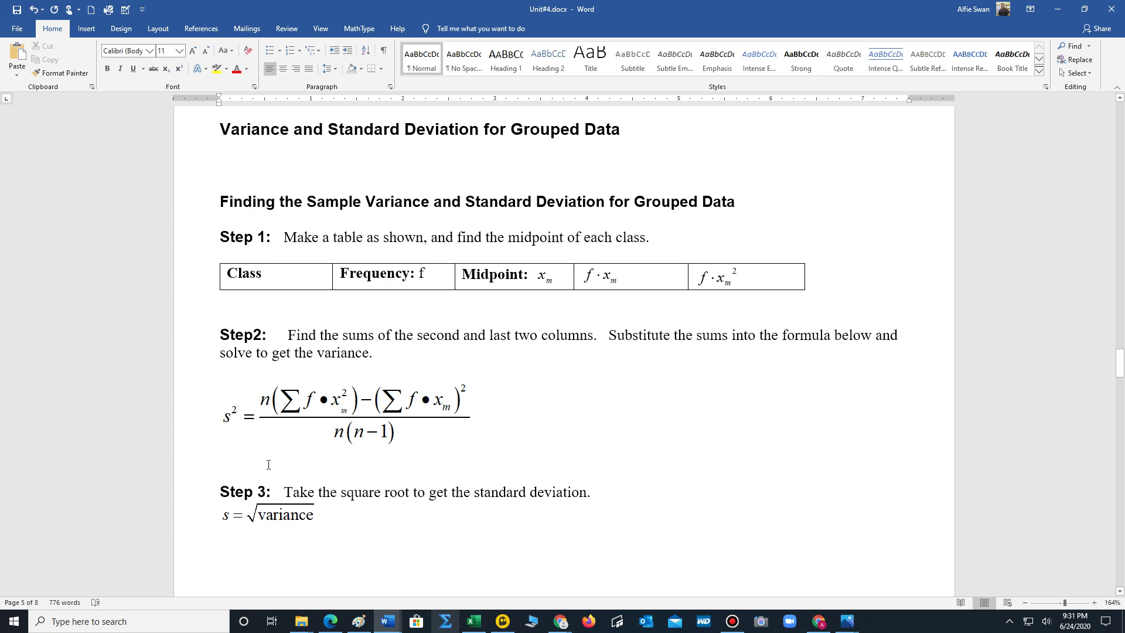
pyautogui.scroll(-3, 406, 478)
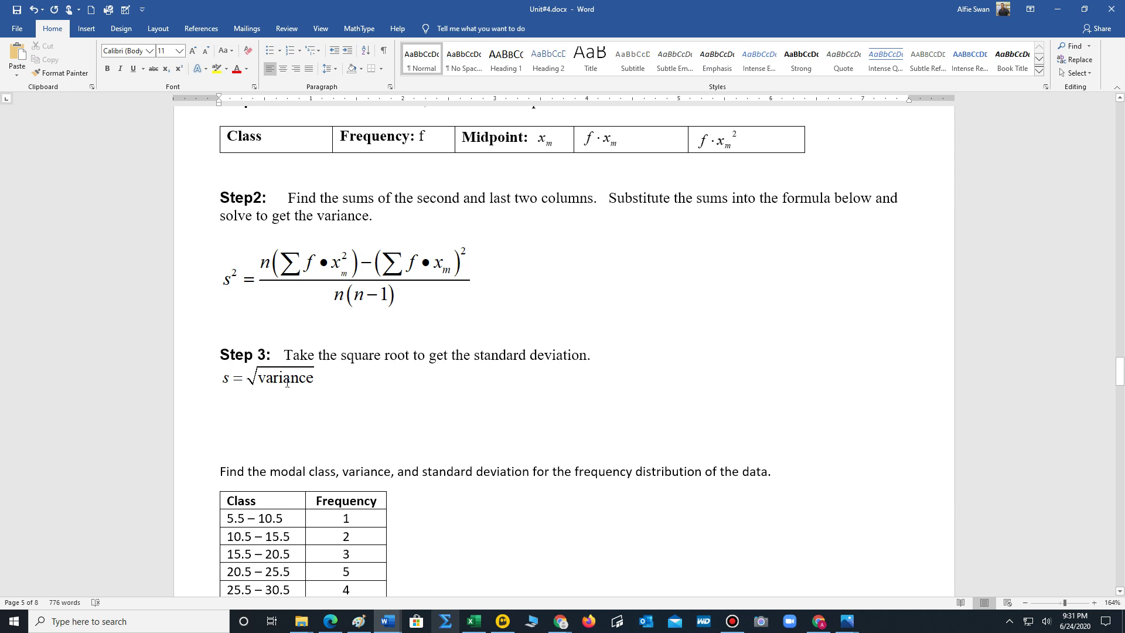
pyautogui.scroll(-5, 411, 444)
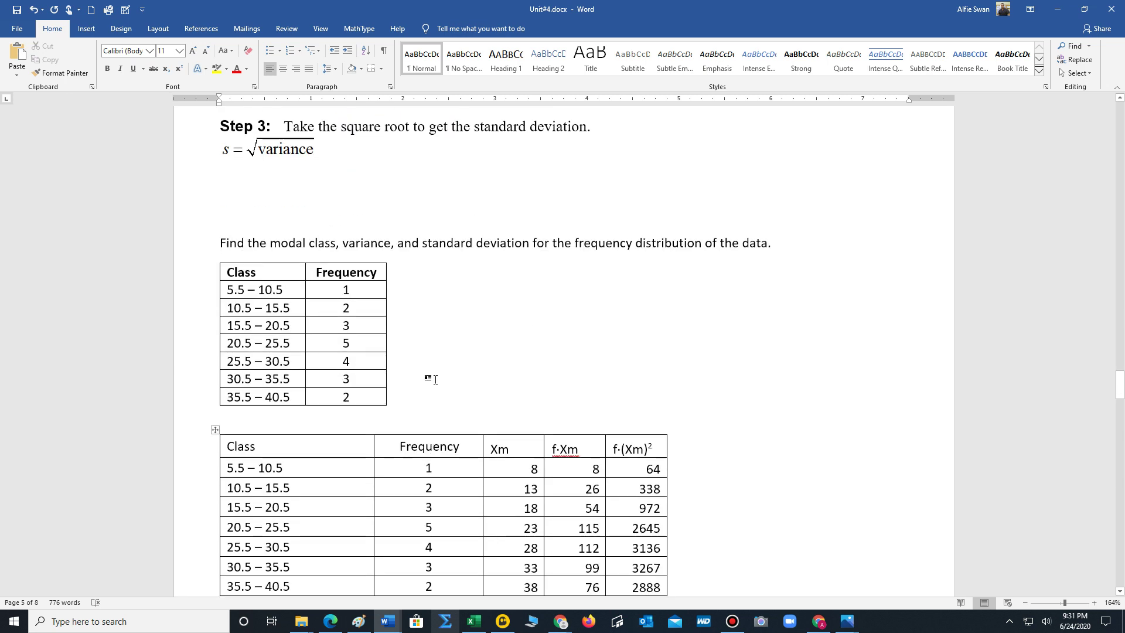
# - Type the bold line 'Modal Class - is the class with the highest frequency.' below Step 3, then save
pyautogui.click(315, 200)
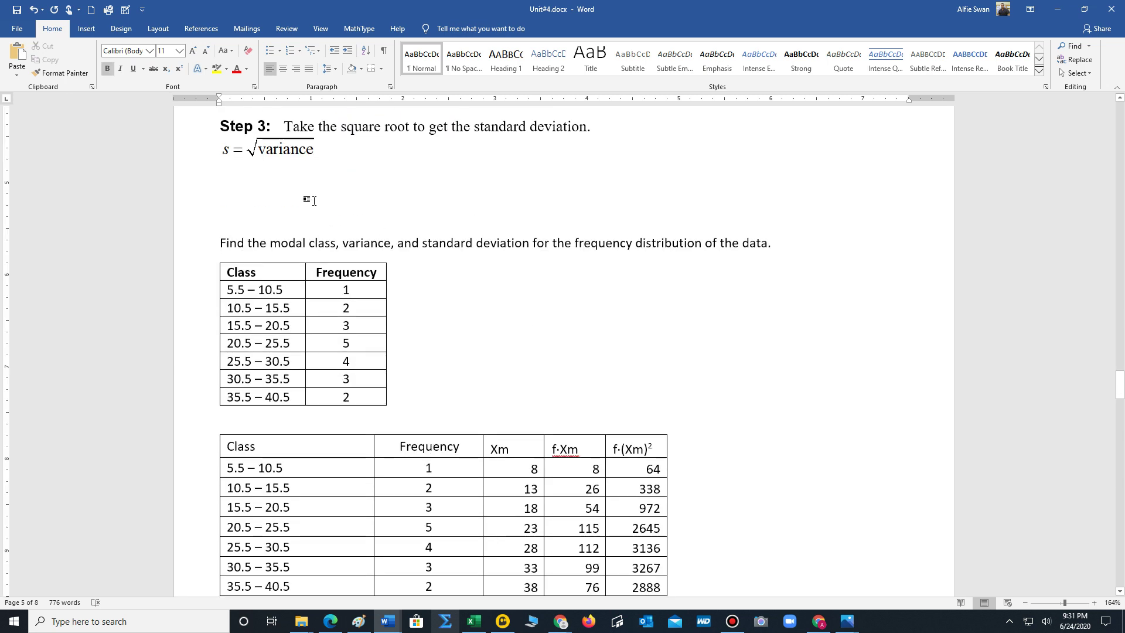
pyautogui.hotkey('alt', '=')
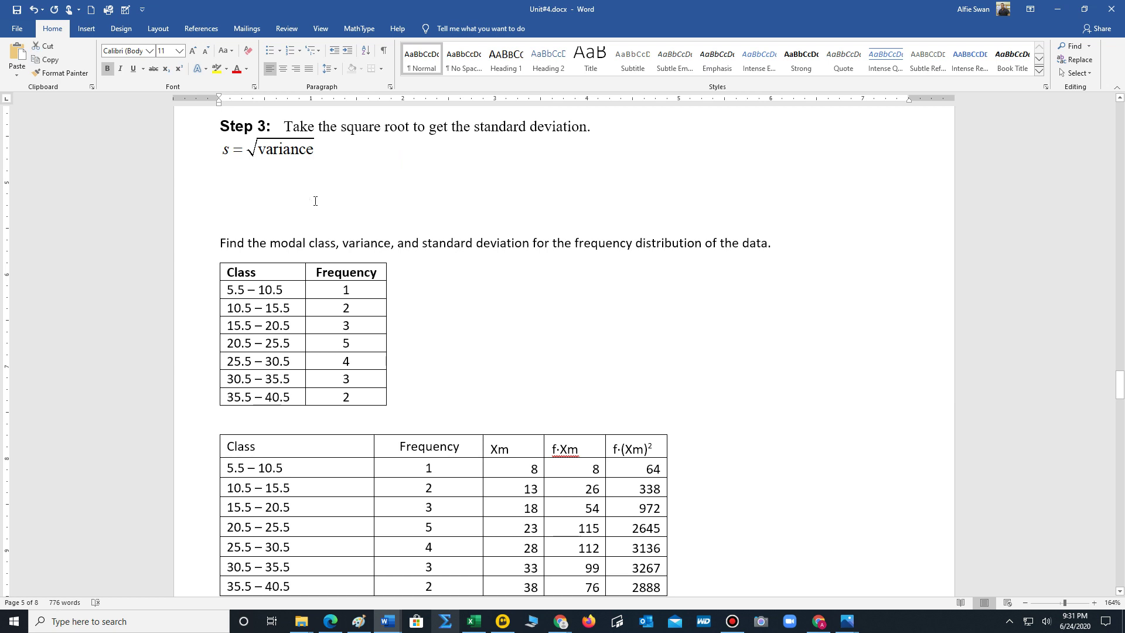
pyautogui.click(315, 201)
pyautogui.write('Mod')
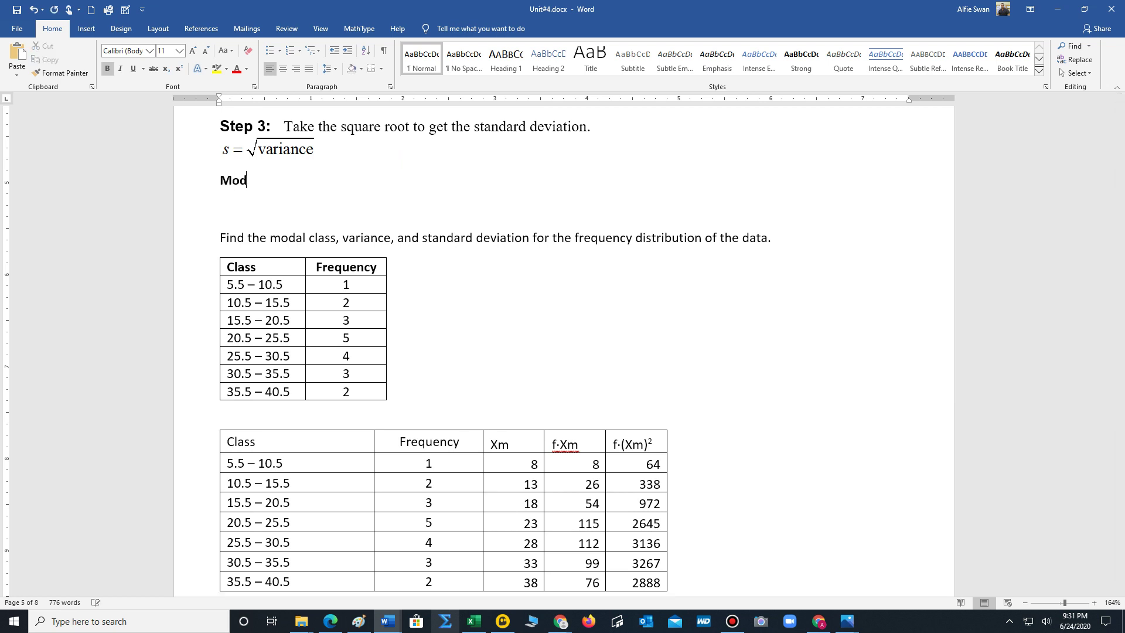
pyautogui.write('al Class - is the c')
pyautogui.write('s wi')
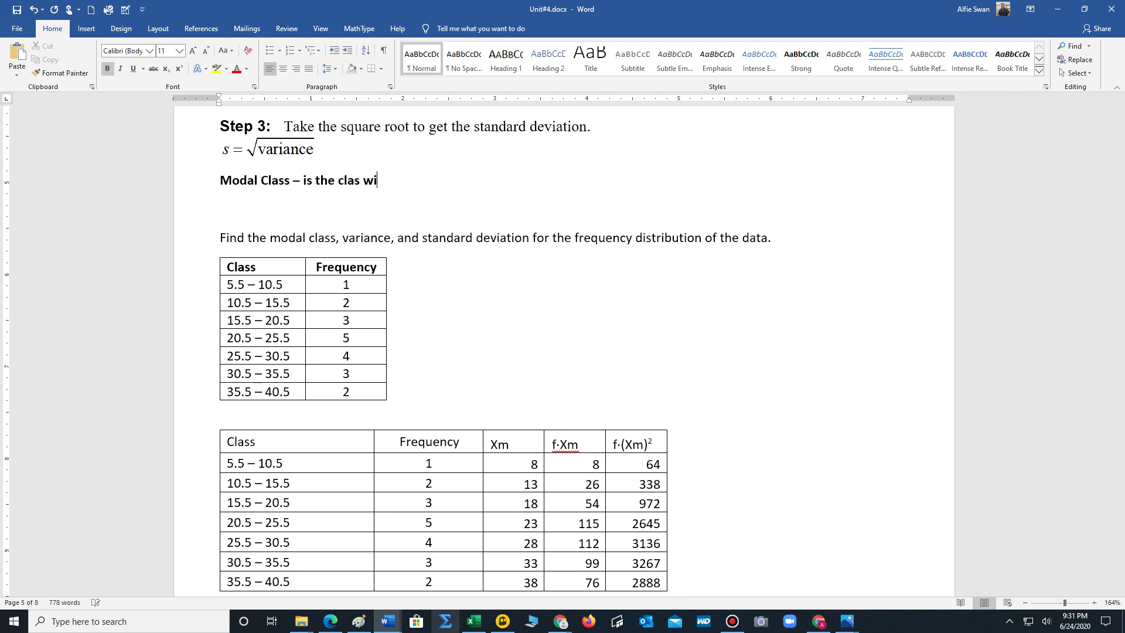
pyautogui.press('BackSpace')
pyautogui.press('BackSpace')
pyautogui.press('BackSpace')
pyautogui.press('BackSpace')
pyautogui.write('ss with the highest frequency.')
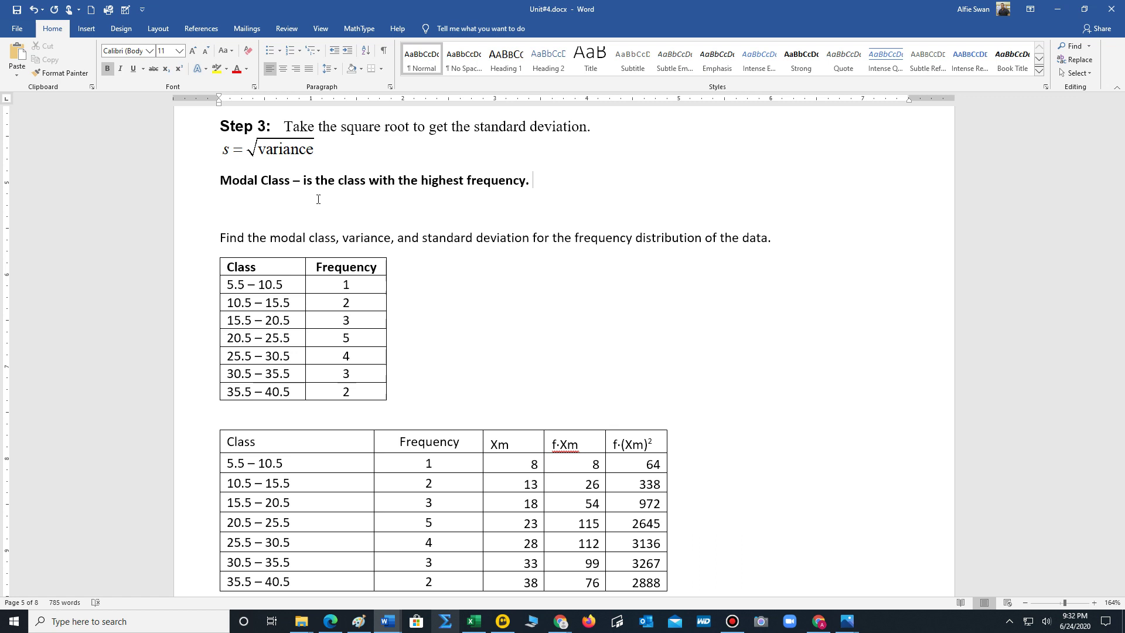
pyautogui.click(16, 9)
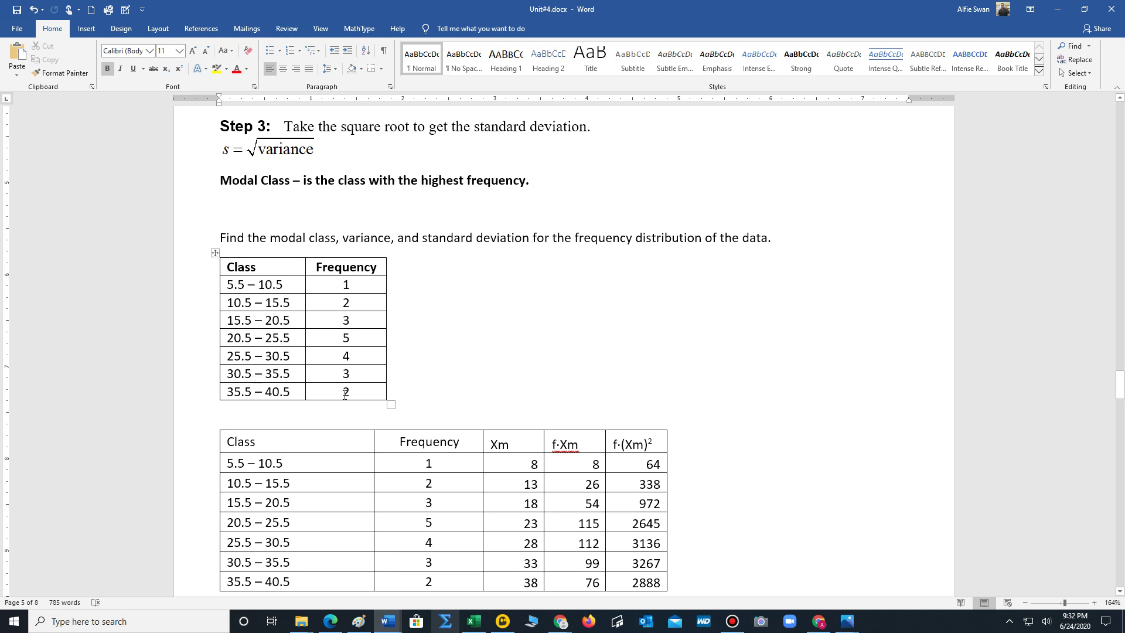
pyautogui.click(257, 273)
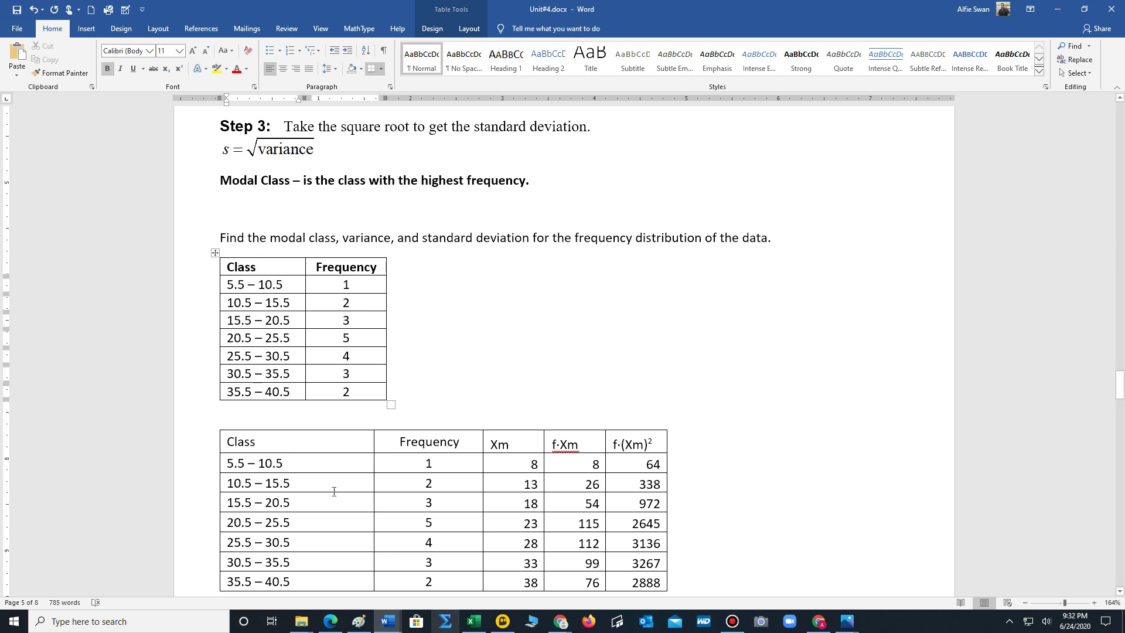
pyautogui.scroll(-3, 335, 491)
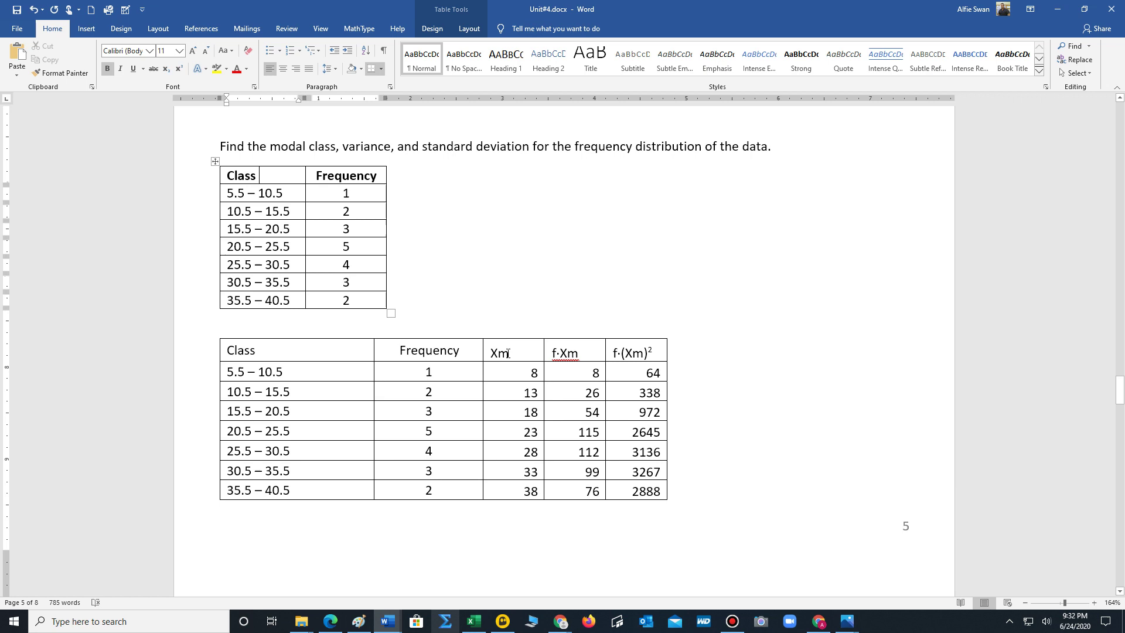